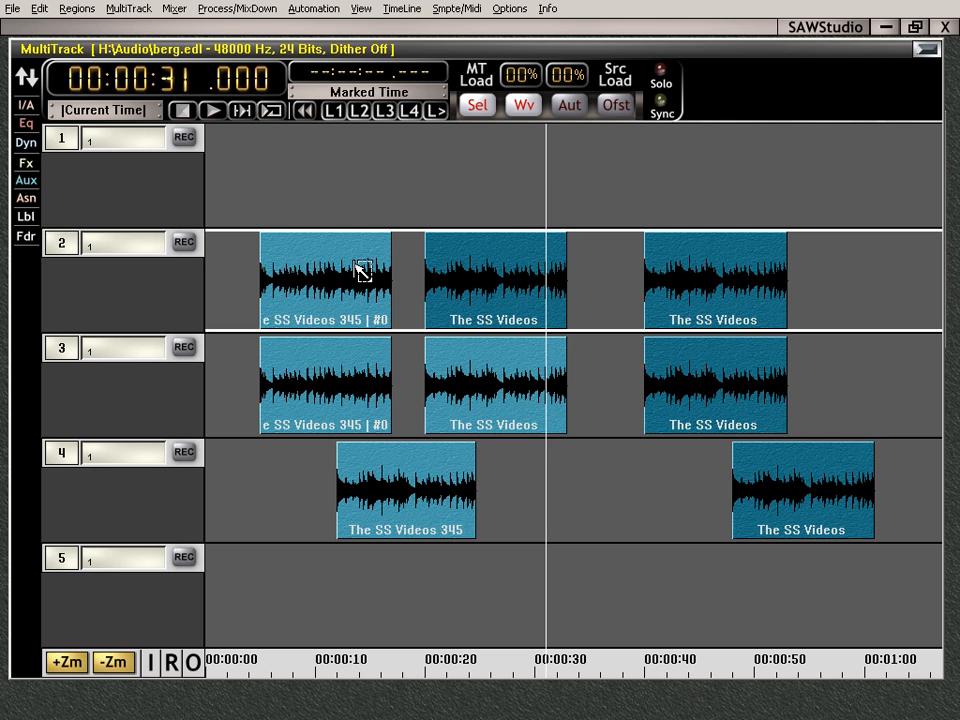
Select the first region on track 2 and the second regions on tracks 2 and 3, and clear the selection
click(362, 271)
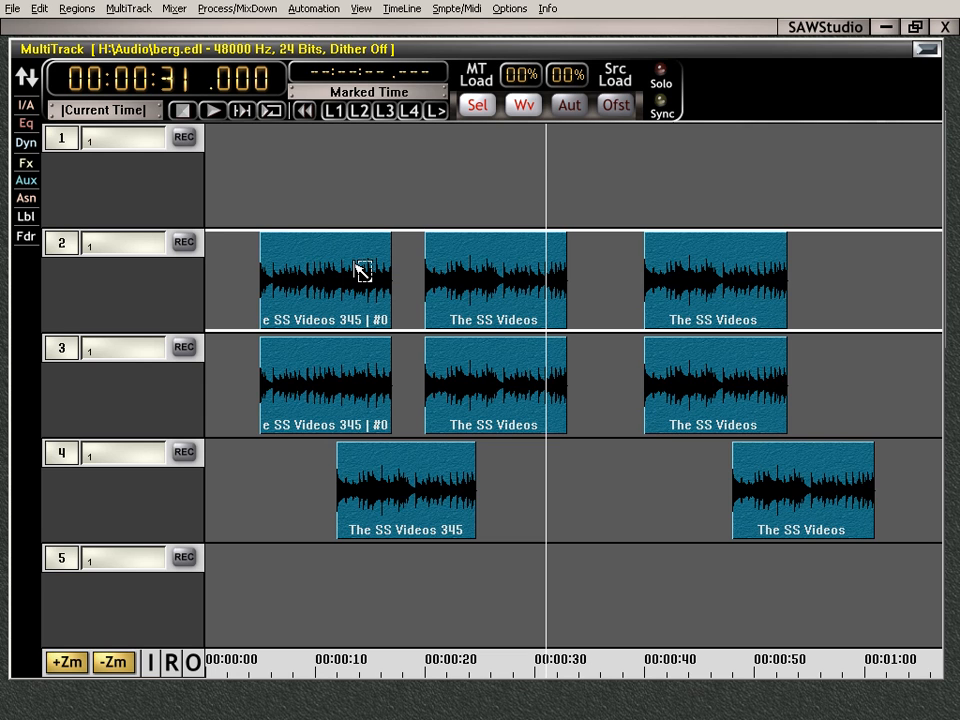
click(362, 271)
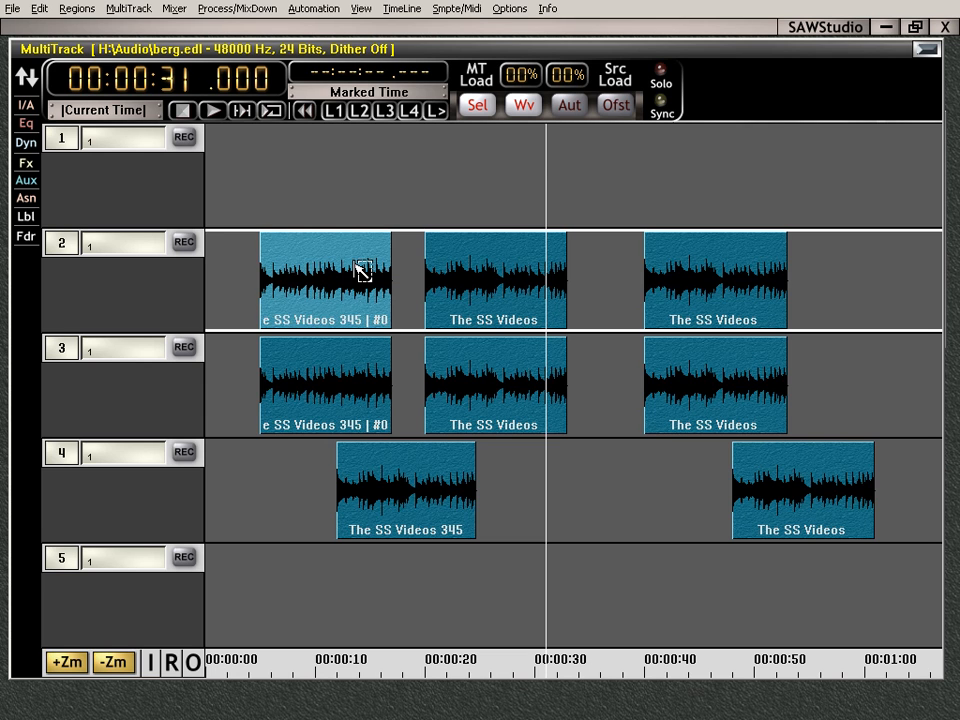
click(482, 301)
click(489, 386)
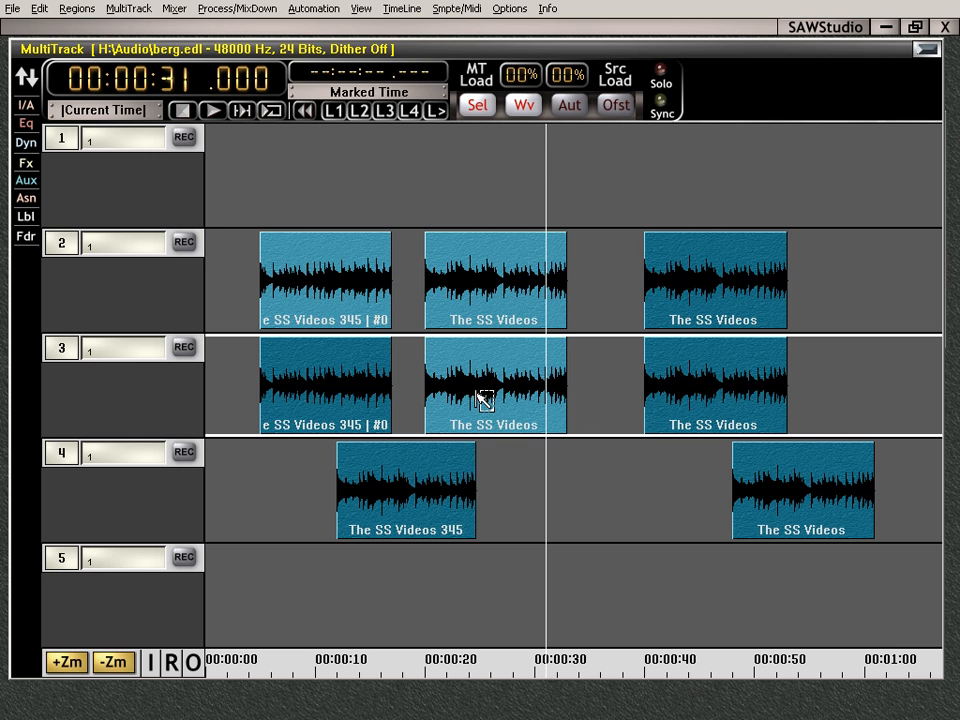
key(Escape)
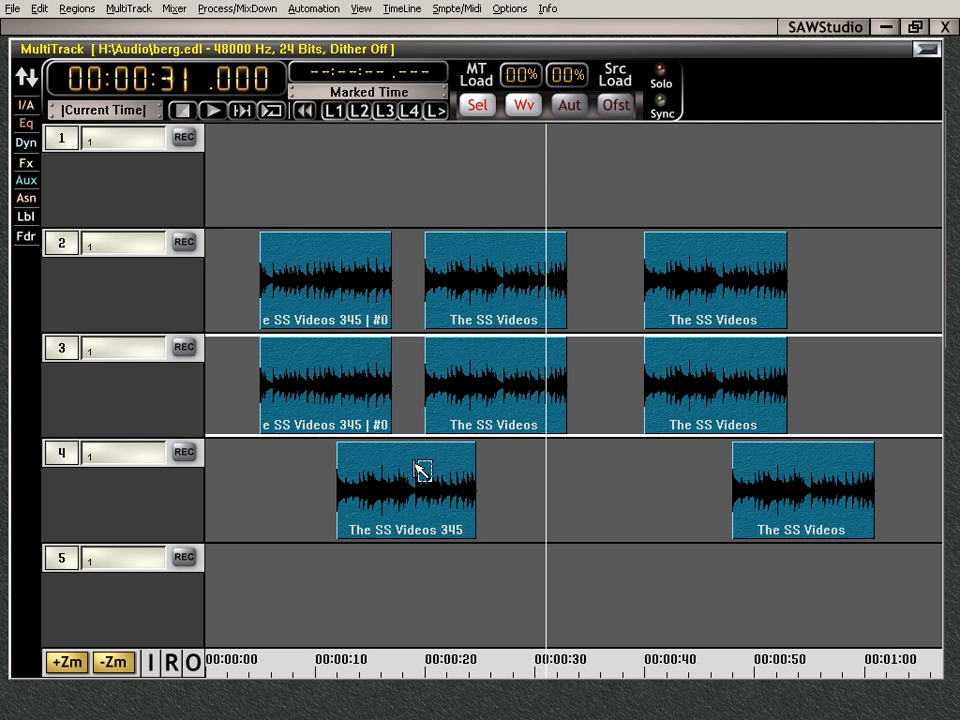
Delete all the regions on tracks 3 and 4
click(402, 471)
click(370, 393)
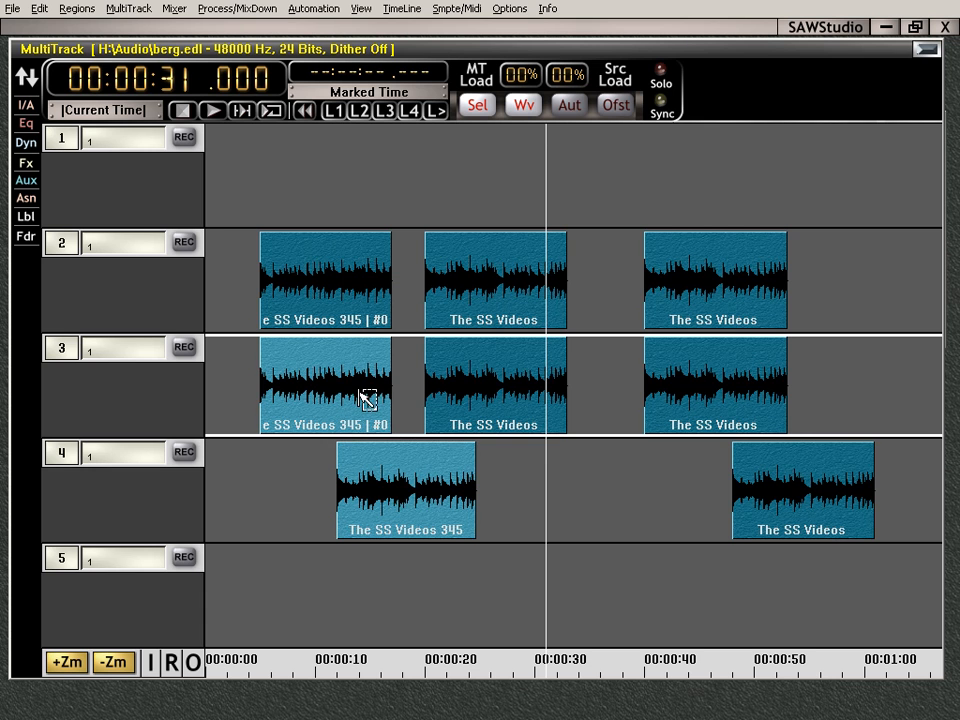
click(546, 376)
click(703, 391)
click(800, 490)
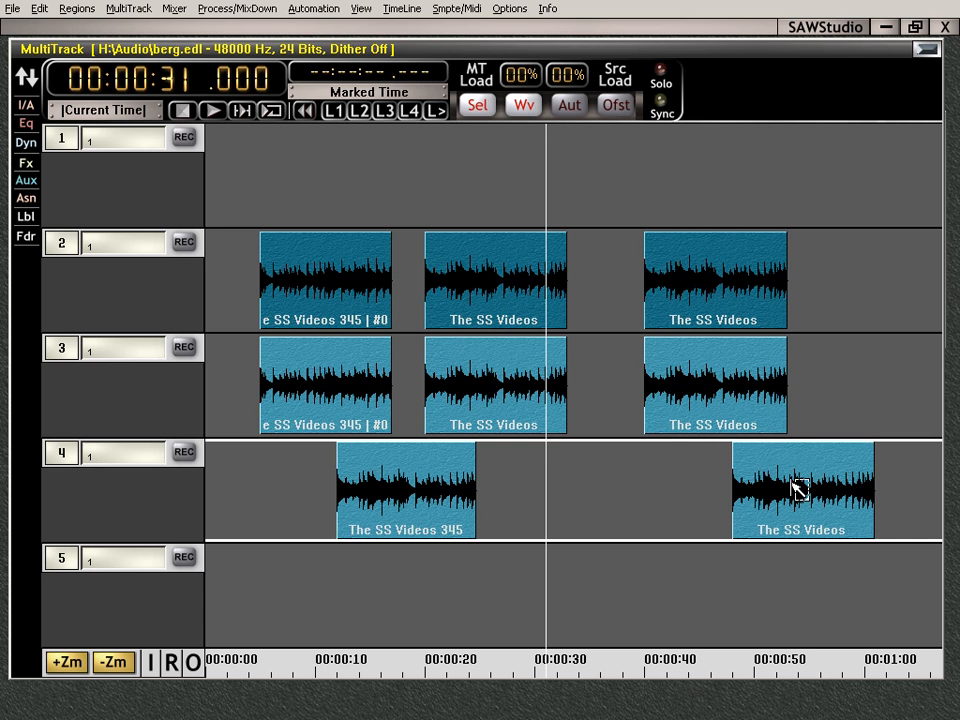
key(Delete)
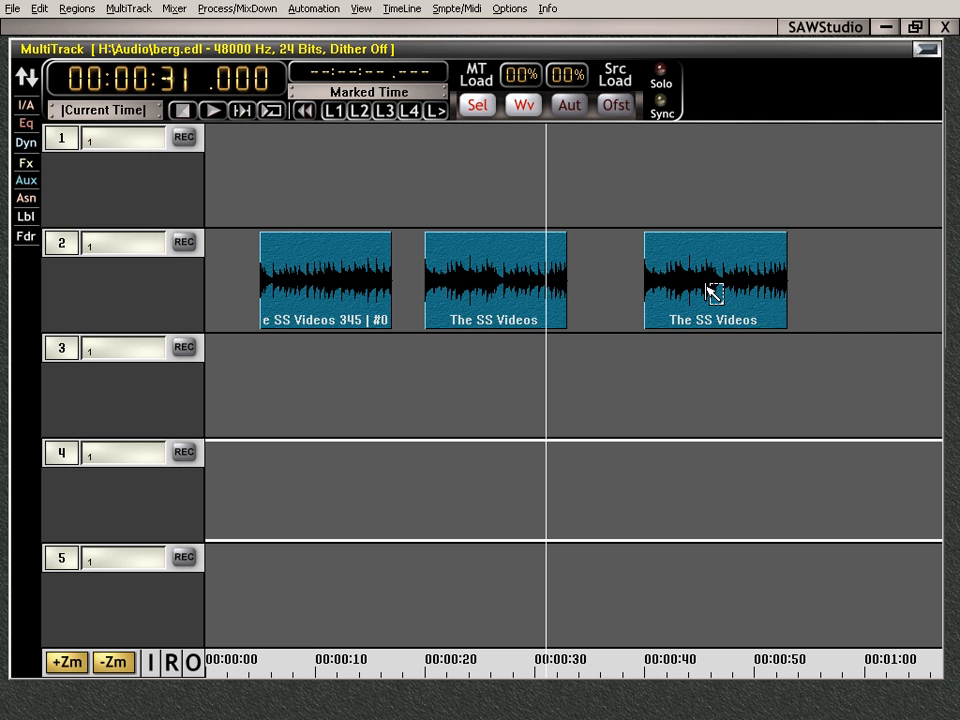
Move the third region on track 2 to start at about 00:00:35 and select all three regions on that track
drag(714, 292, 659, 292)
shift+click(343, 279)
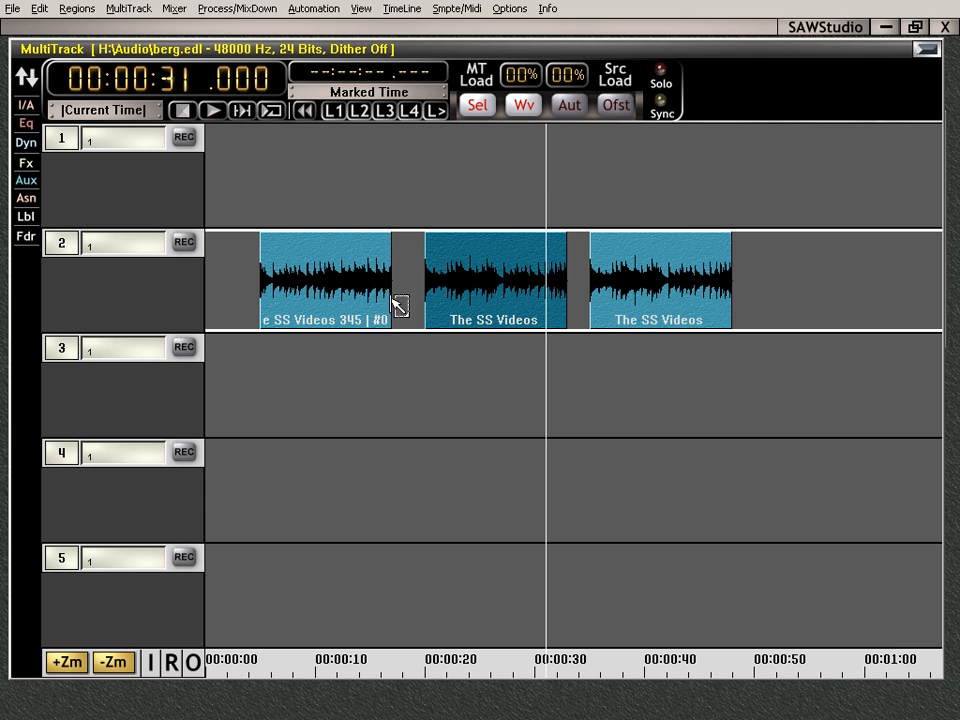
shift+click(505, 280)
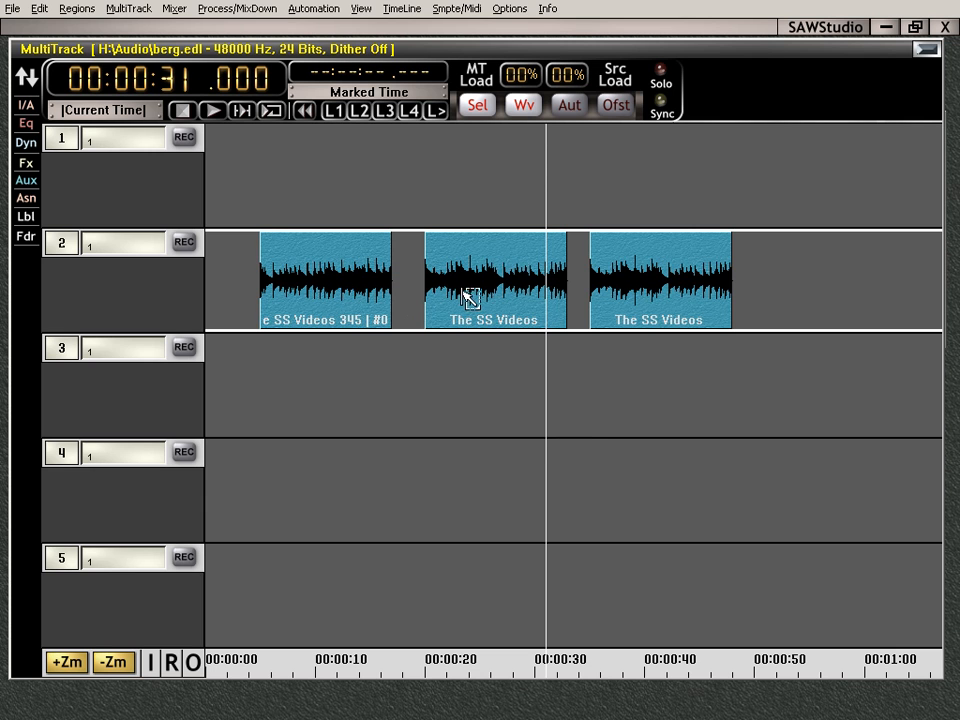
key(BackSpace)
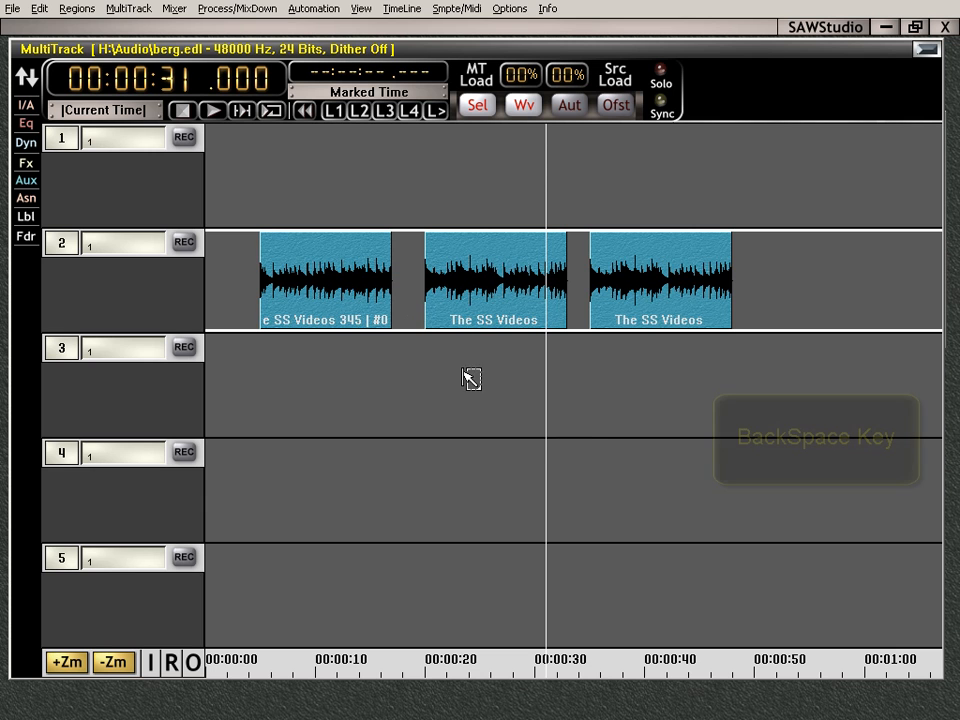
Shift the selected regions so the second starts at 00:00:55, and again so the first starts at 00:00:07
click(812, 300)
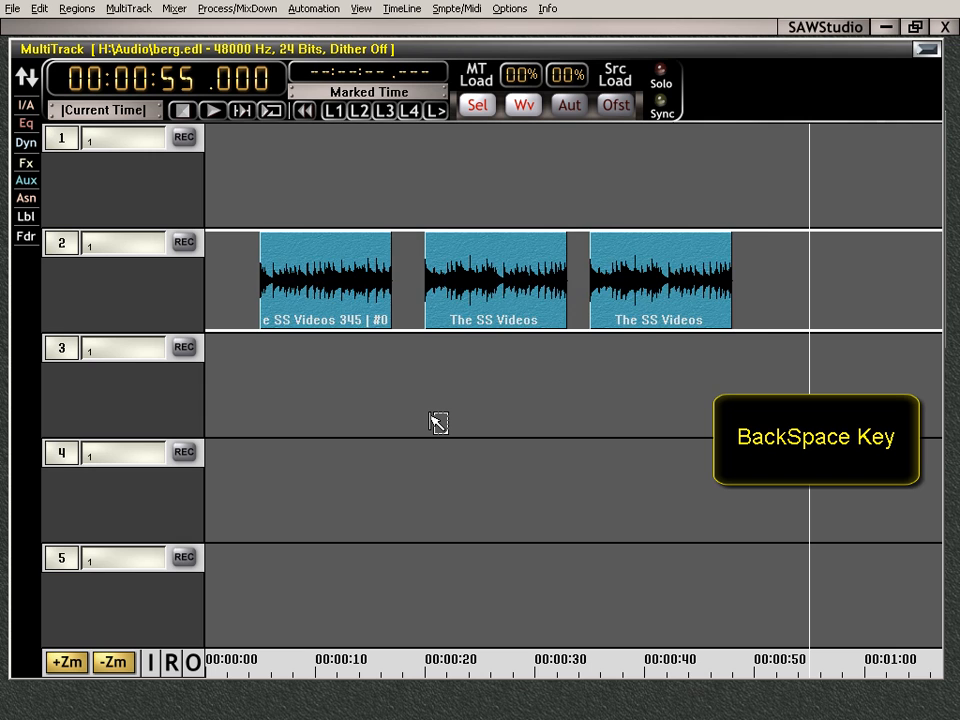
key(BackSpace)
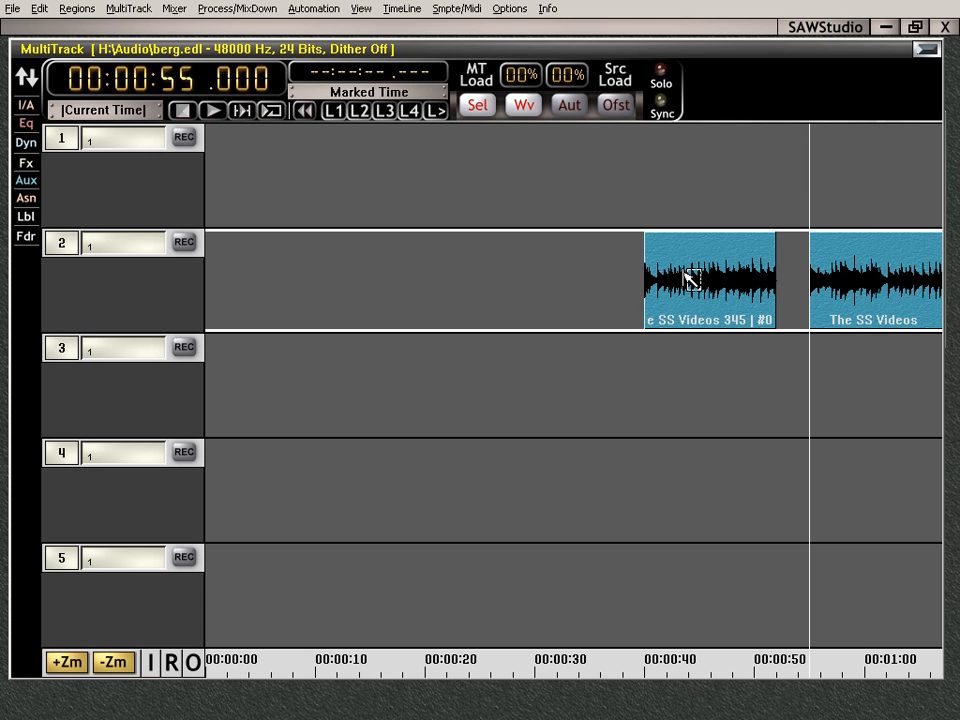
click(289, 256)
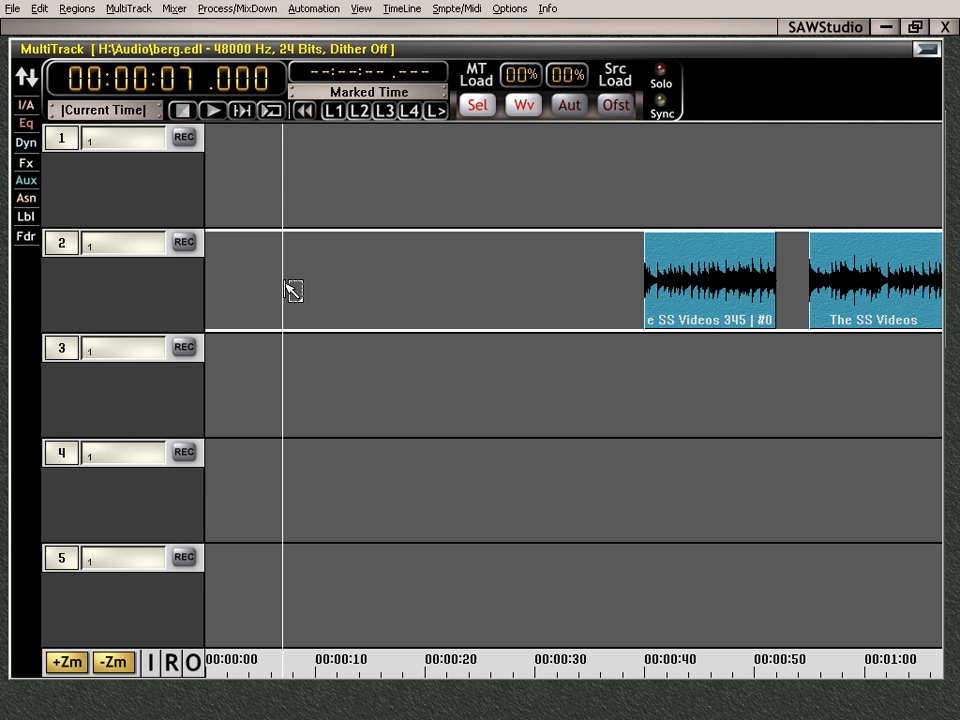
key(Delete)
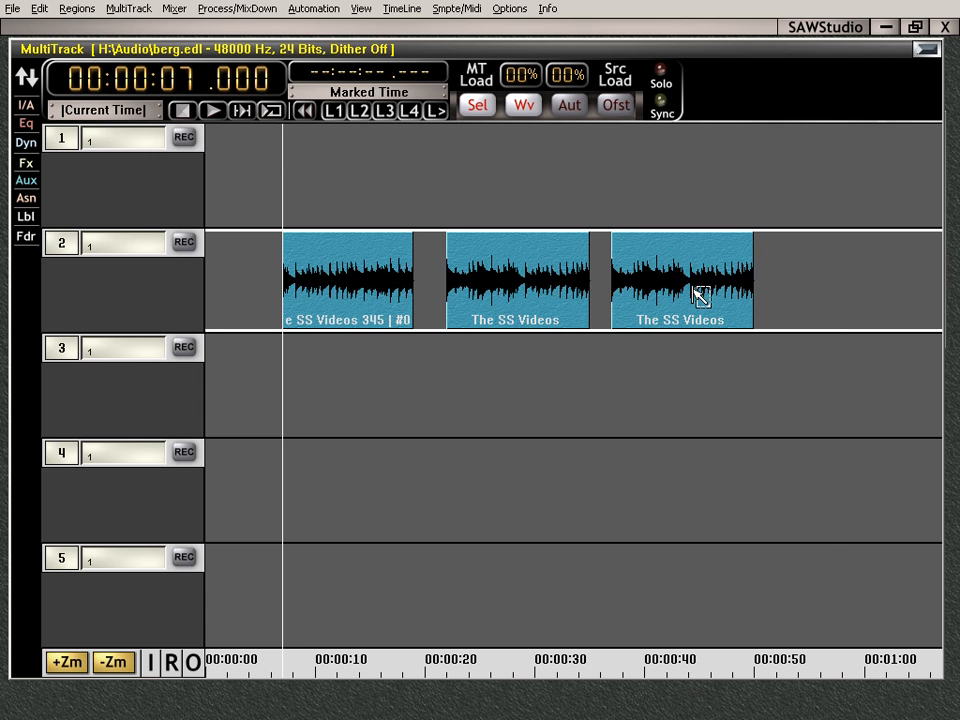
Shift the selected regions together so the third starts at 00:00:57, and clear the selection
click(831, 273)
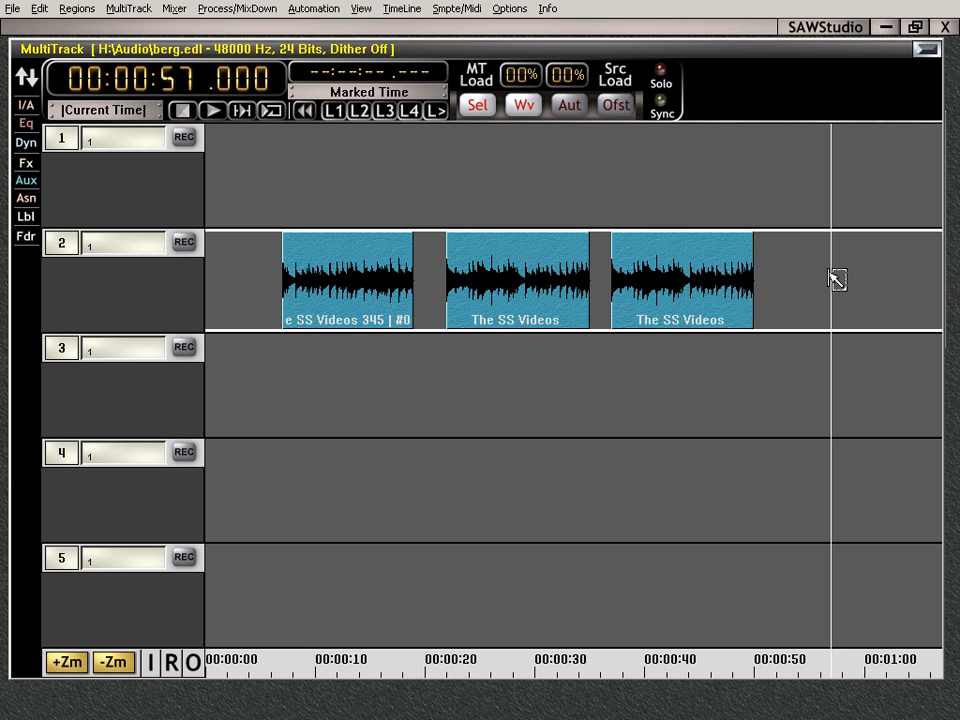
key(s)
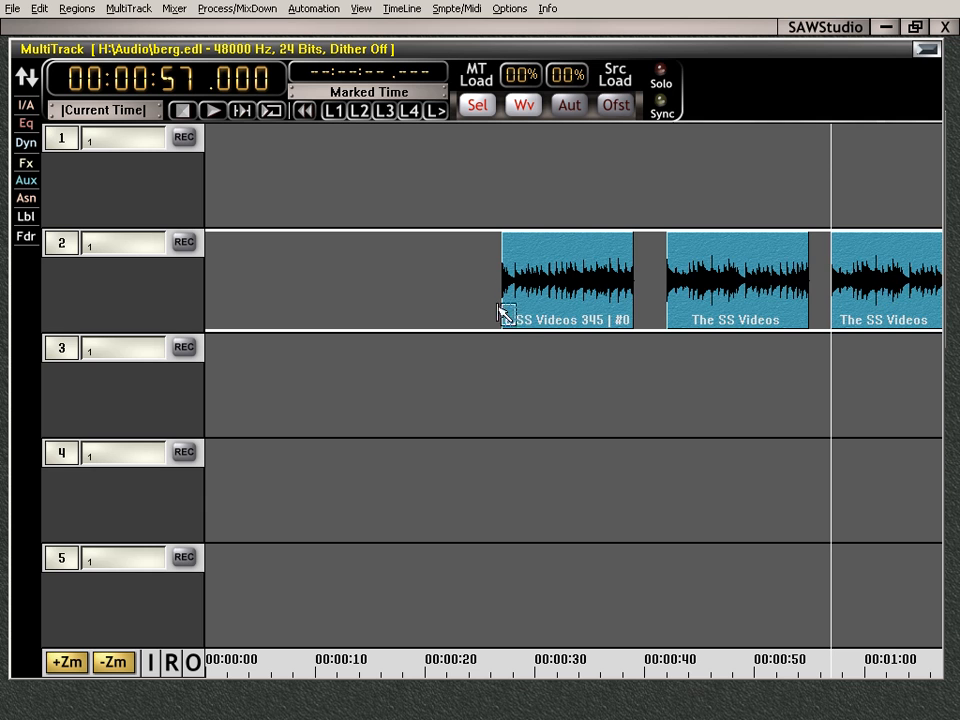
click(501, 272)
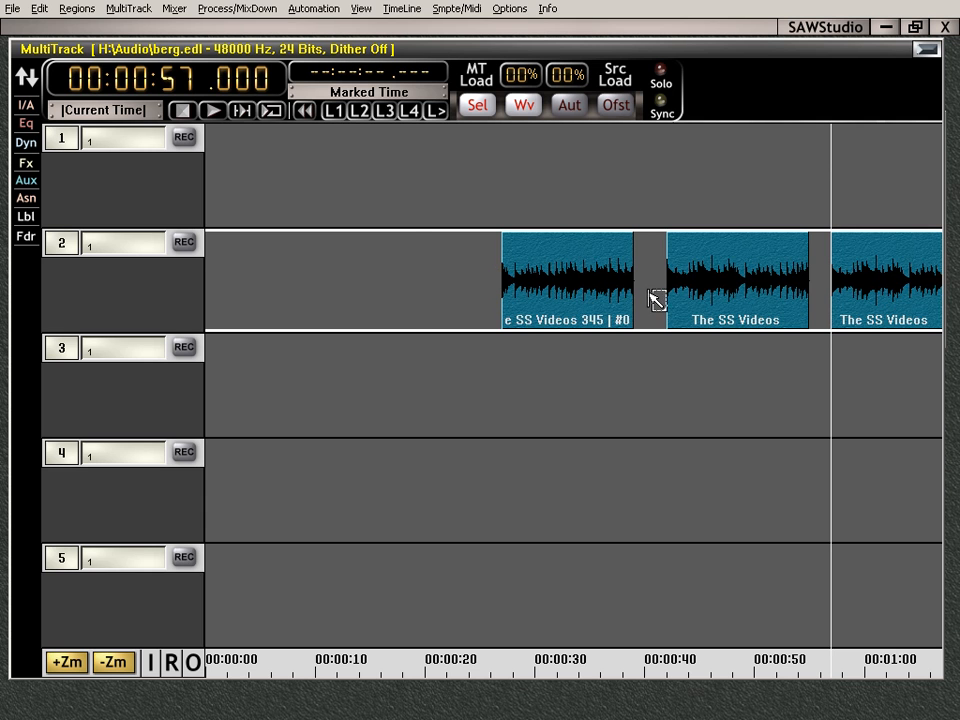
Step the cursor back to 00:00:56 and try to shift the track 2 regions with none of them selected
key(Down)
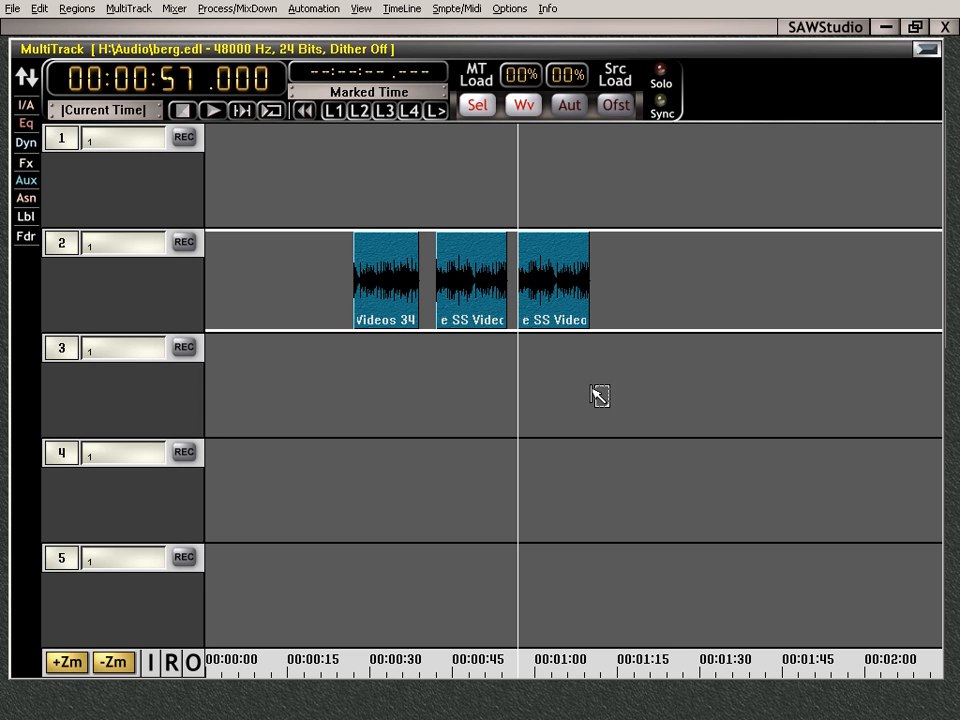
key(Left)
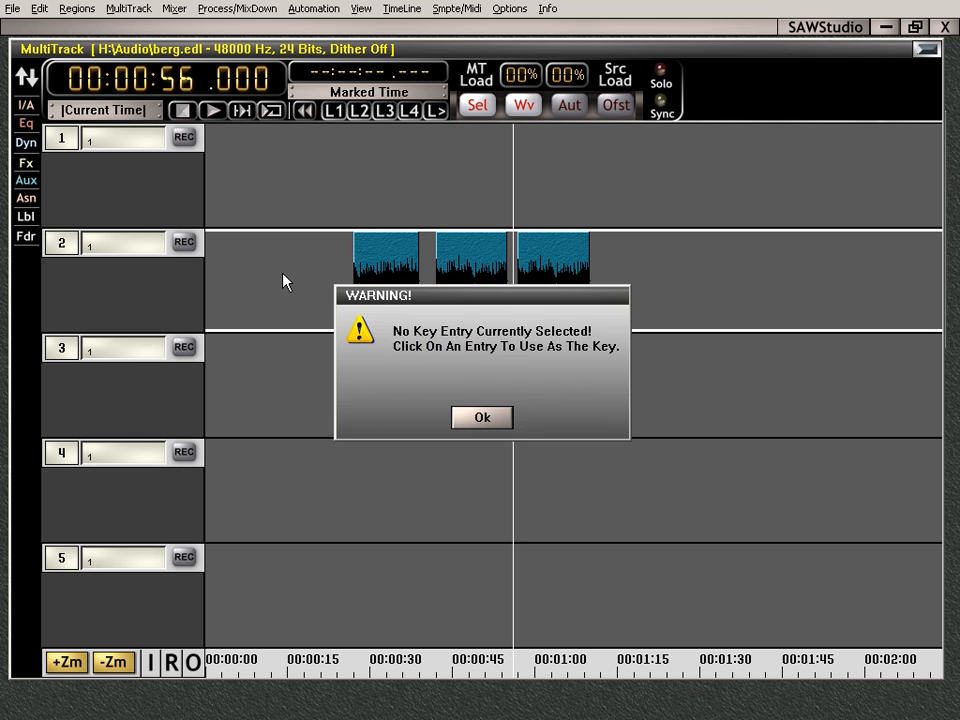
click(489, 418)
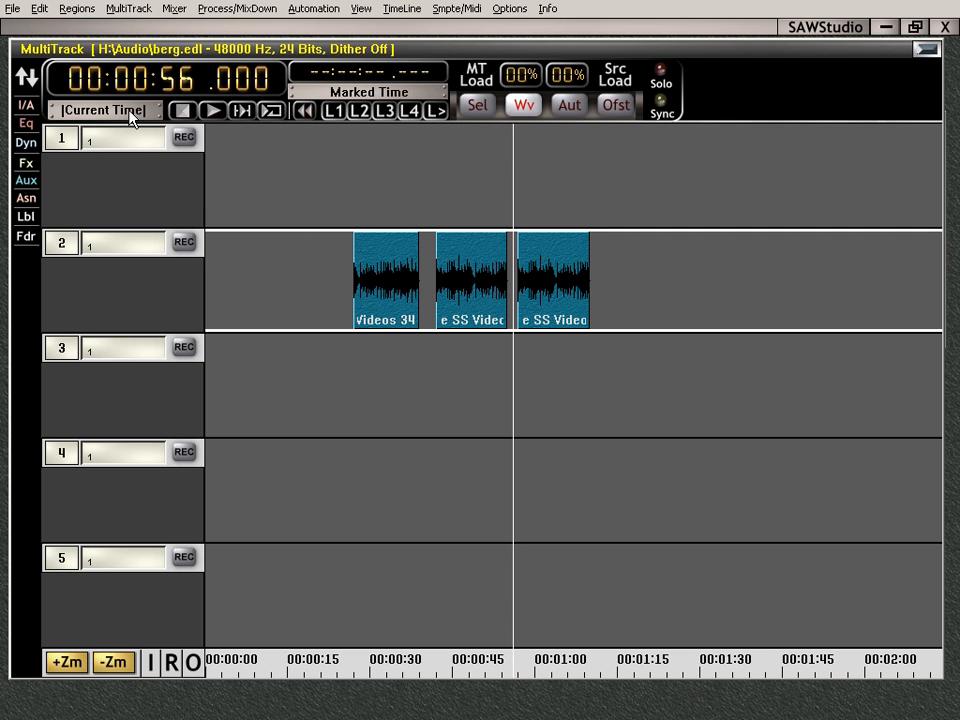
Move the current time cursor back to 00:00:27, the start of the first region on track 2
scroll(130, 112, down, 10)
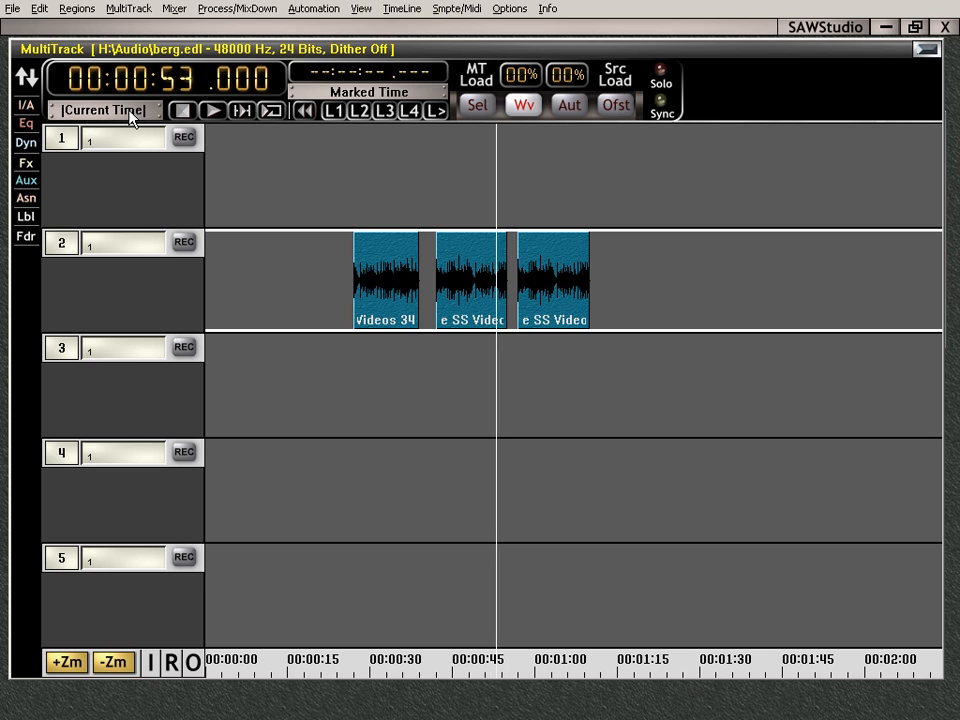
scroll(130, 112, down, 12)
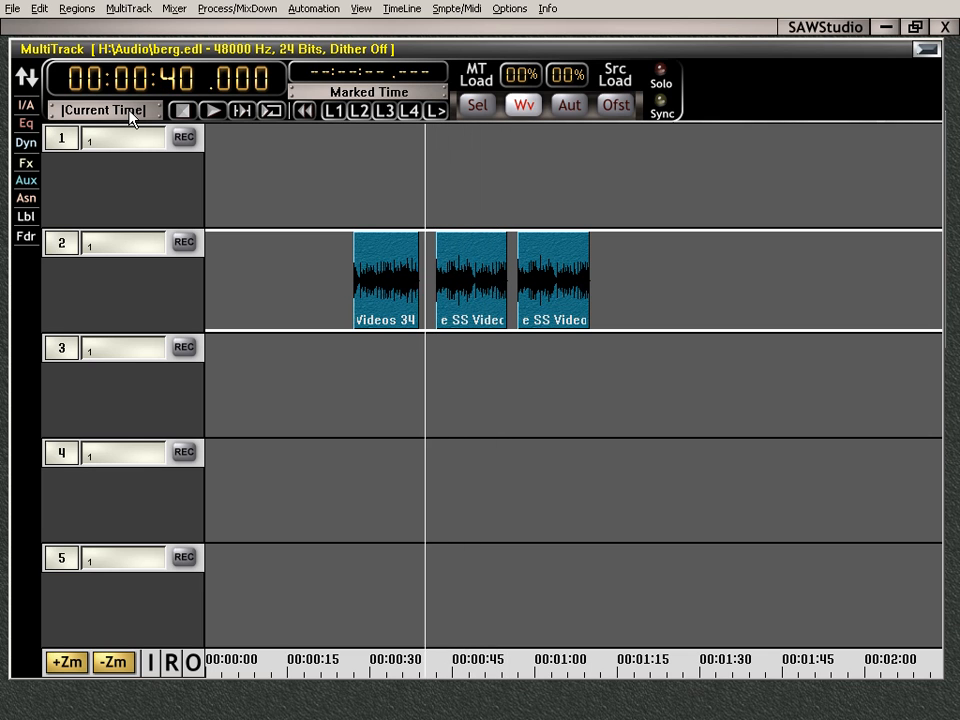
scroll(130, 112, down, 7)
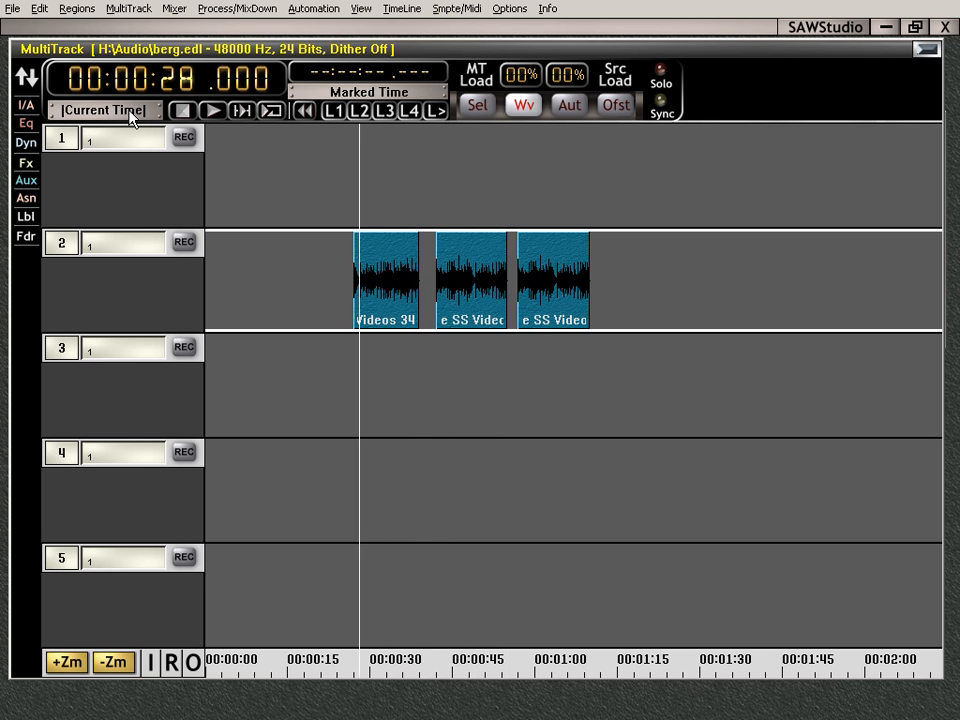
right_click(130, 112)
key(Escape)
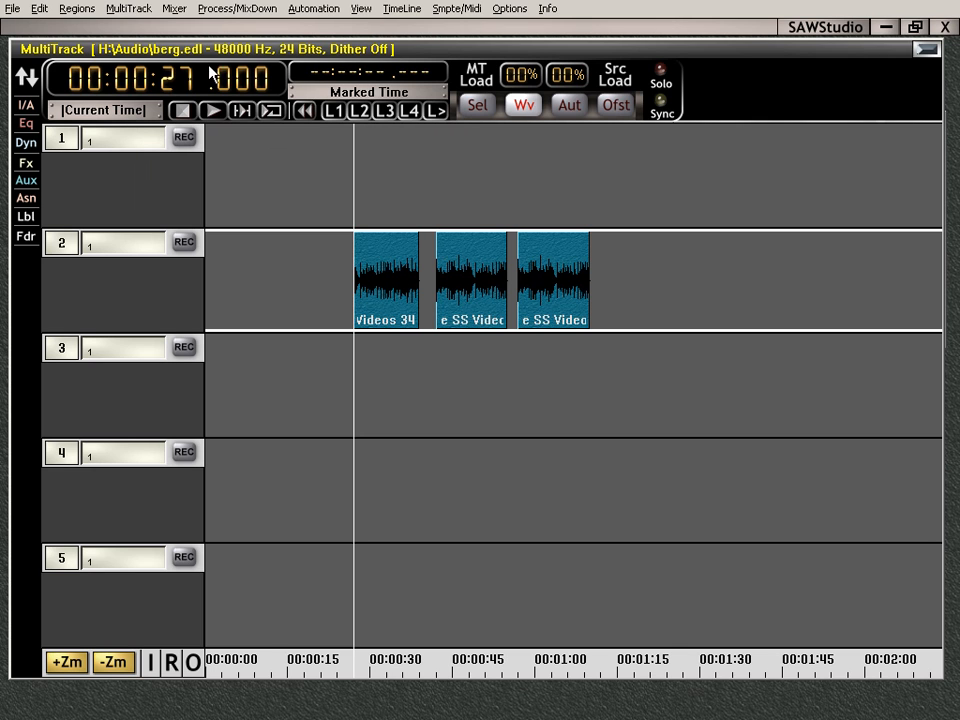
Switch the timeline to Tempo Mode and set the cursor step increment to Half Note
click(362, 10)
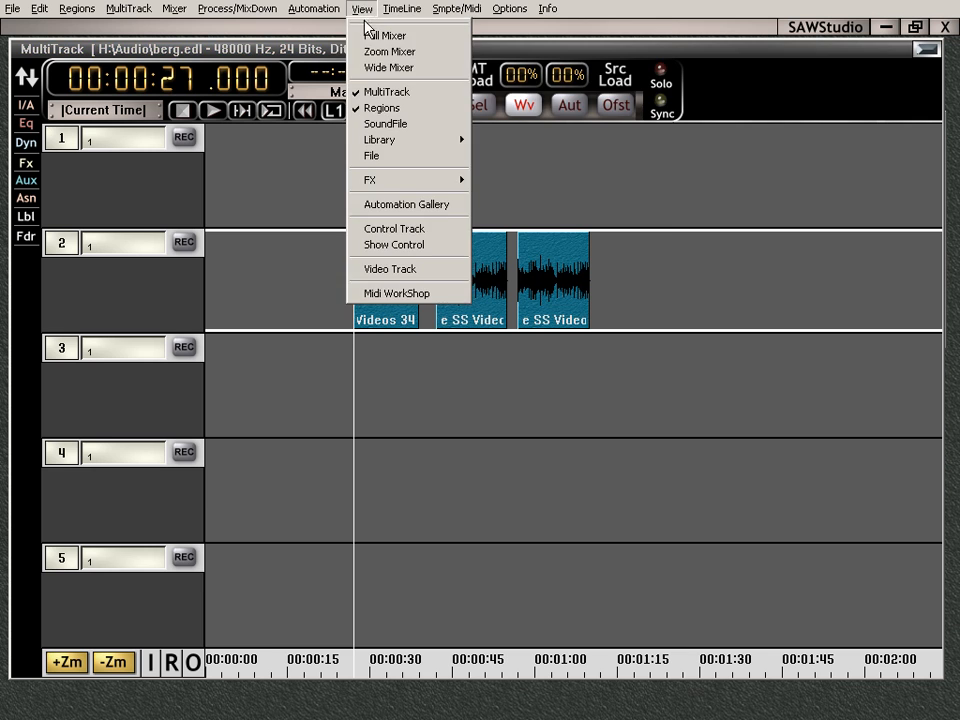
mouse_move(418, 12)
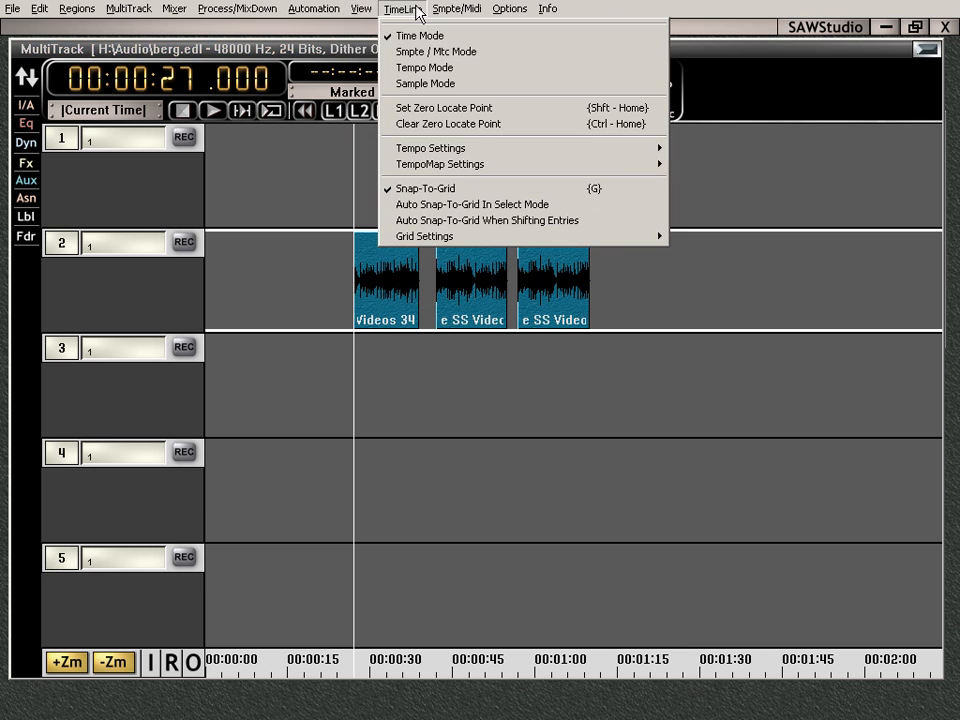
click(416, 68)
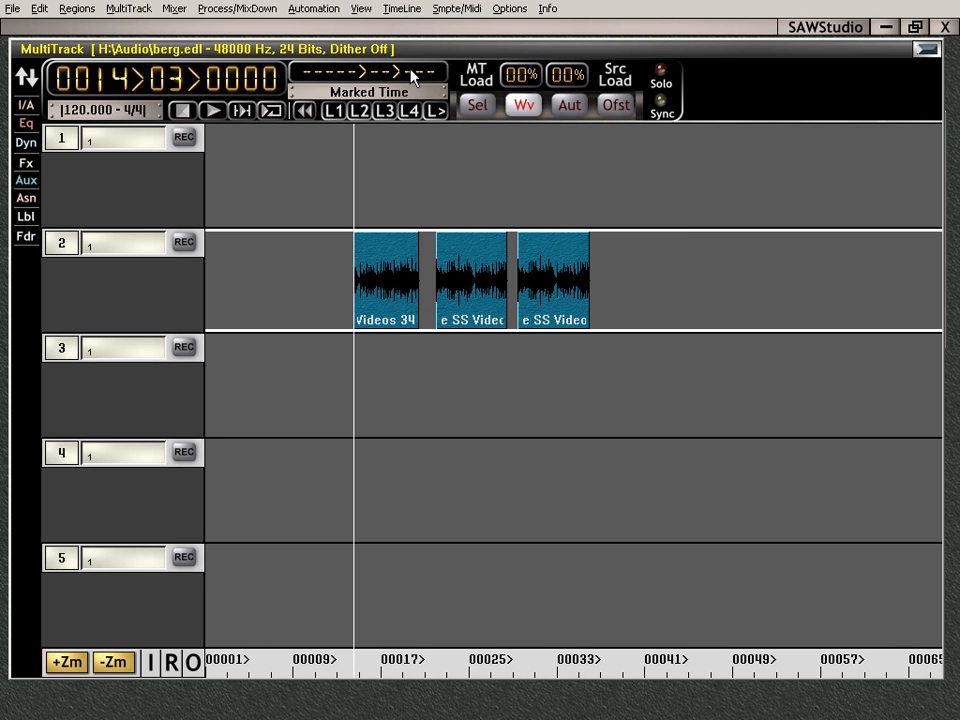
click(140, 113)
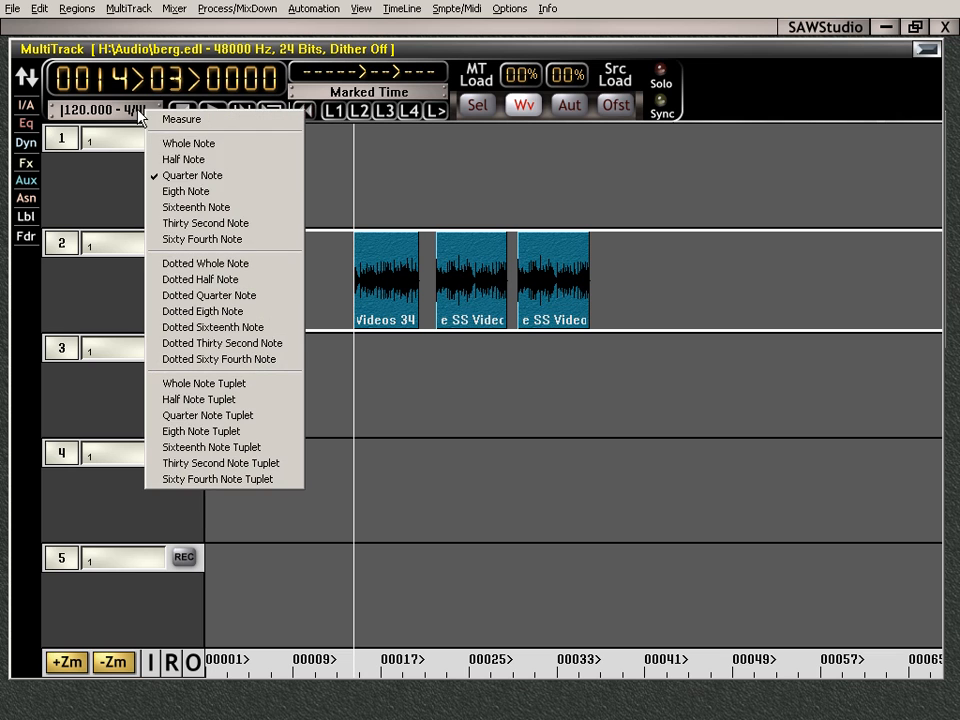
click(200, 160)
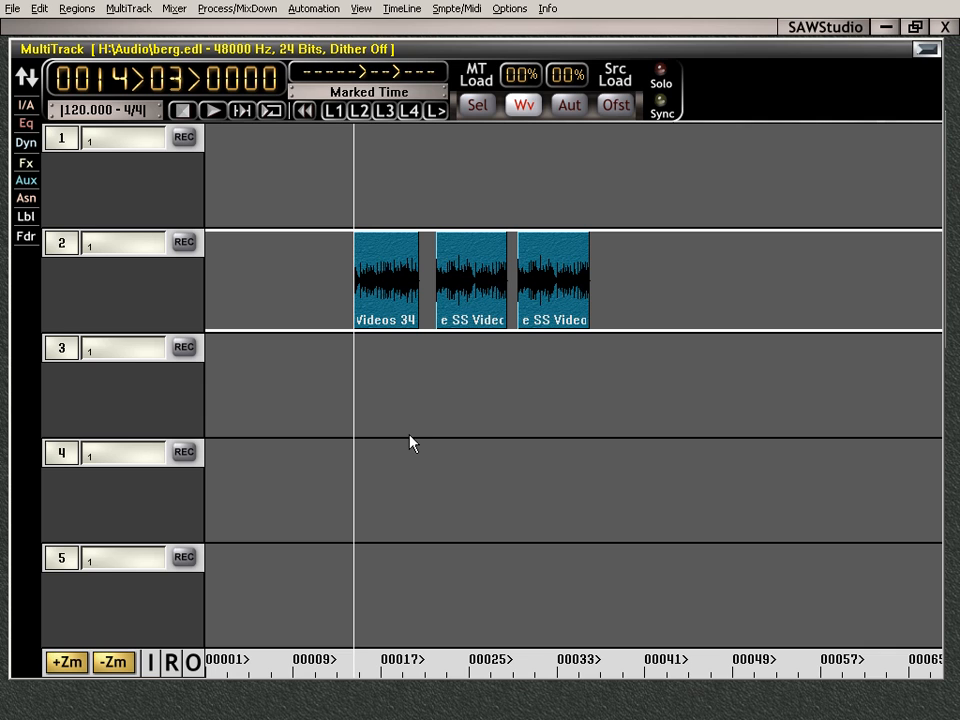
Step the cursor back one half note and shift the three track 2 regions together to start at measure 14, beat 1
key(Left)
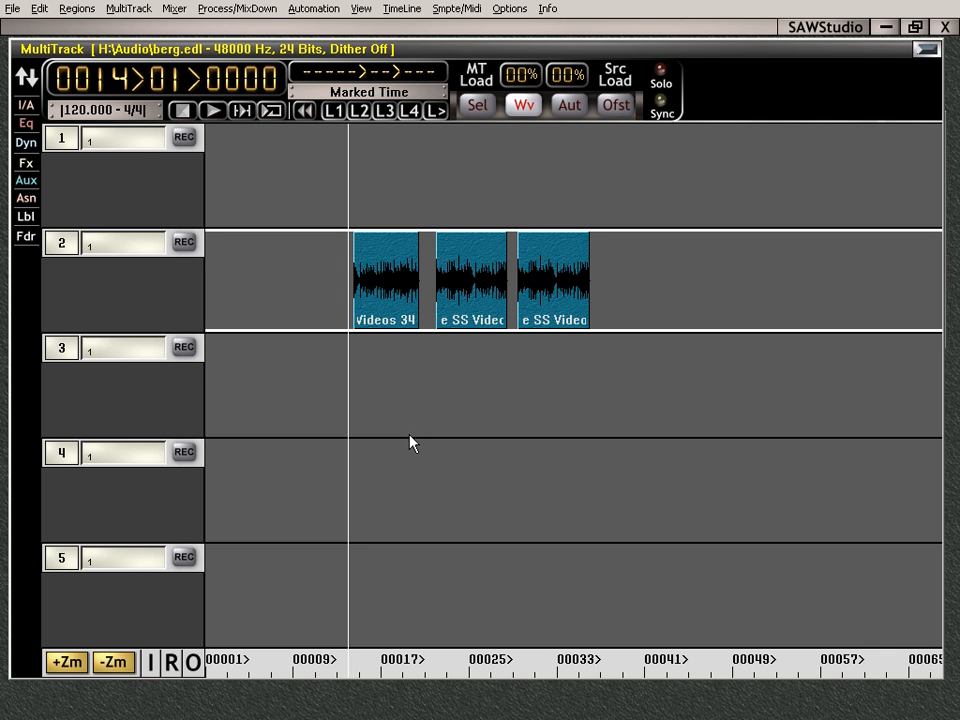
click(478, 104)
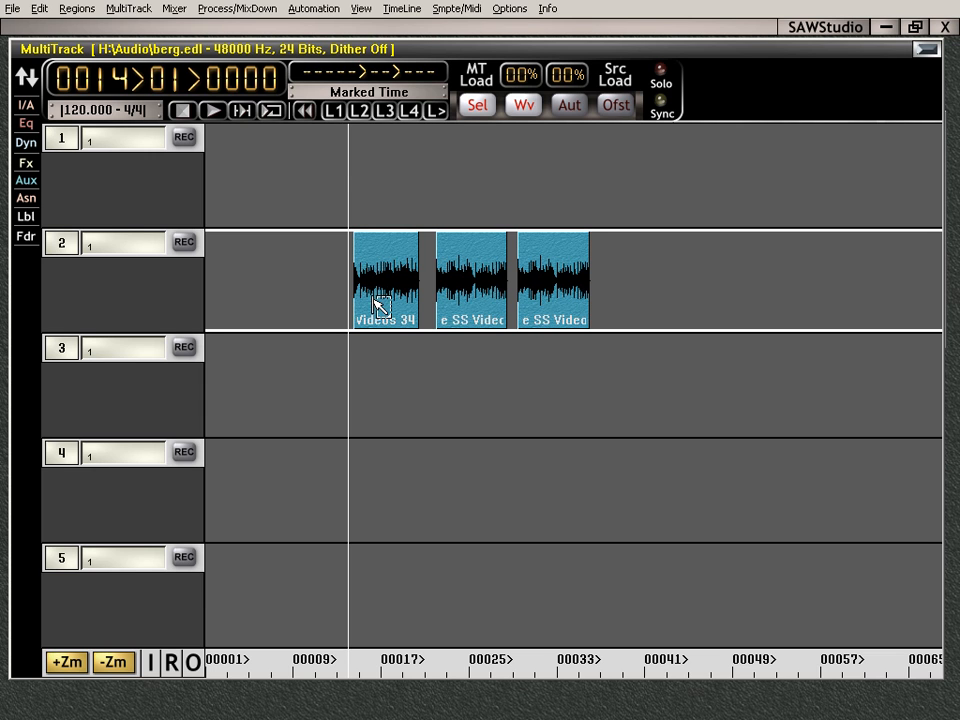
key(s)
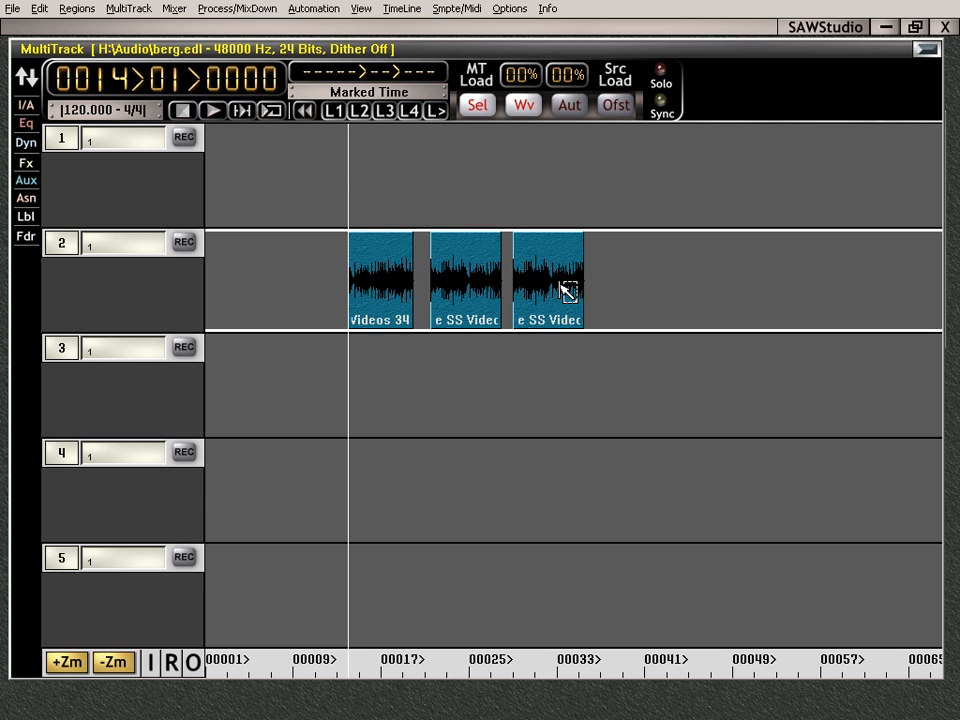
Step the cursor back another half note, try to shift the unselected regions, and turn off Select mode
key(Left)
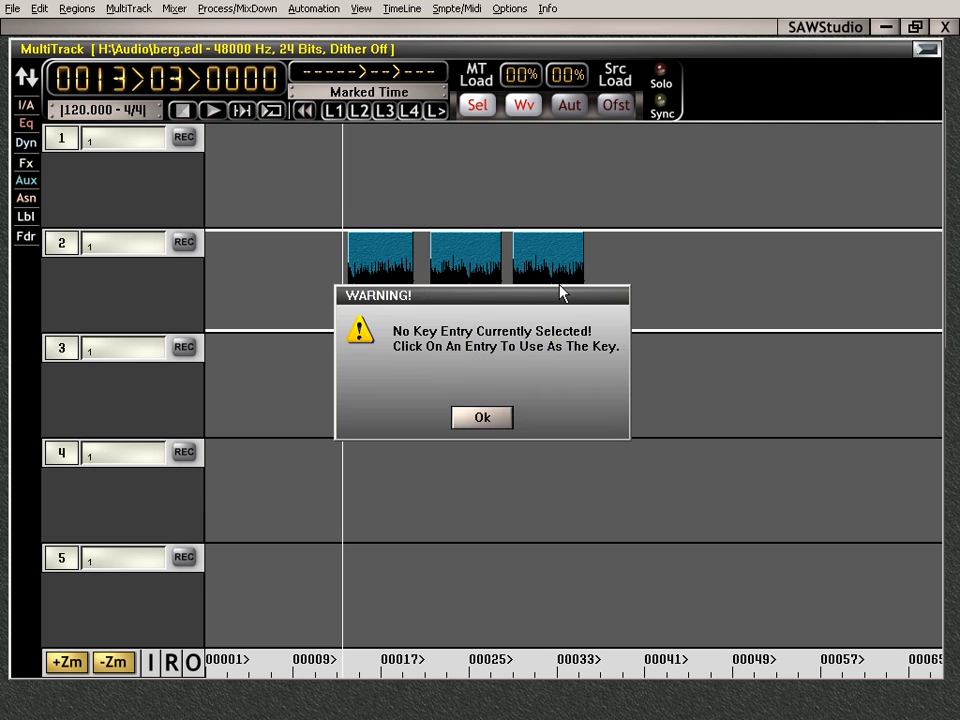
click(485, 417)
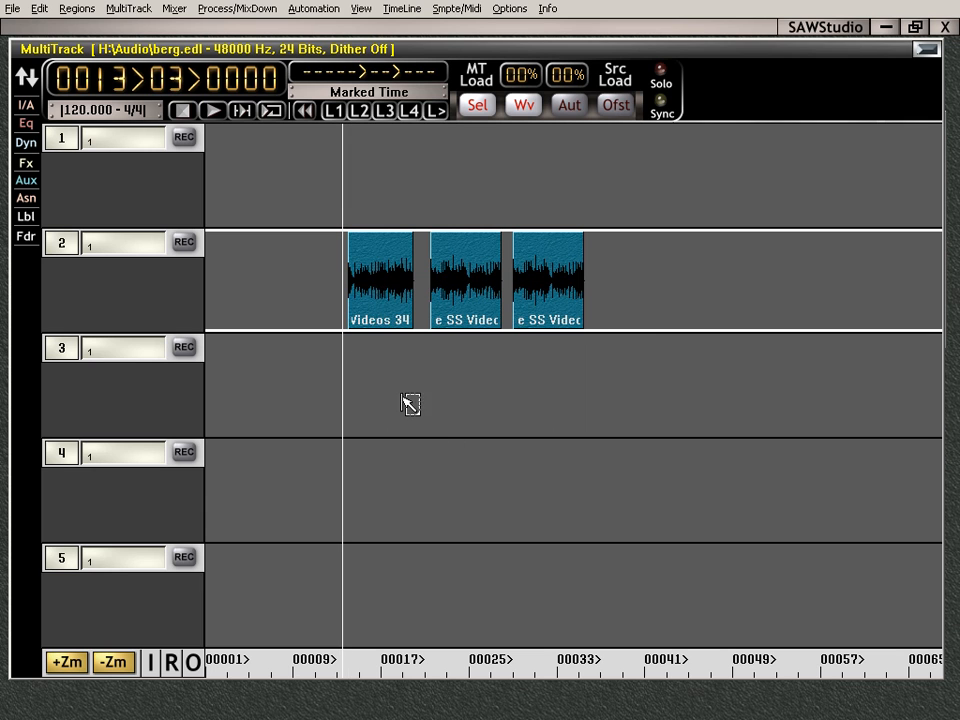
click(482, 106)
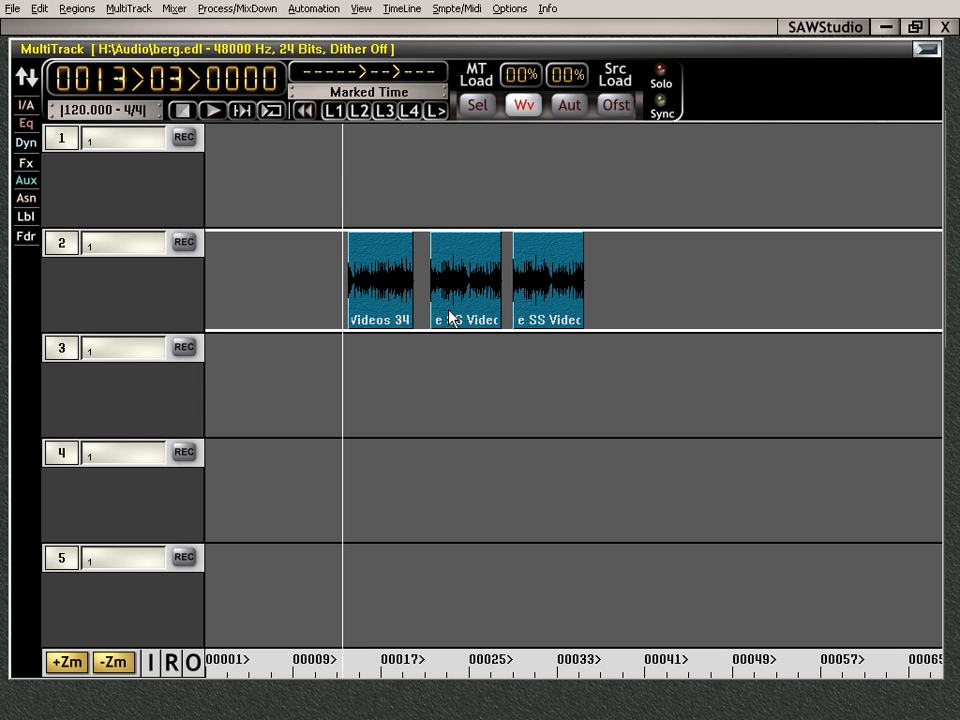
Keep the Half Note increment, select all three track 2 regions, and shift them together to start at measure 13, beat 3
click(478, 104)
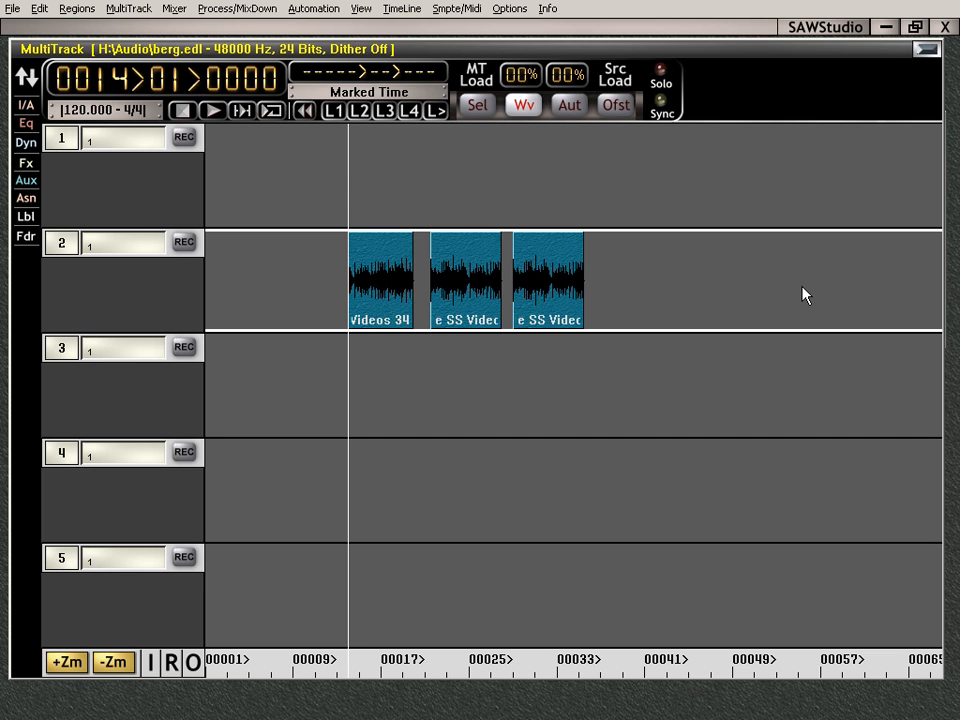
key(Left)
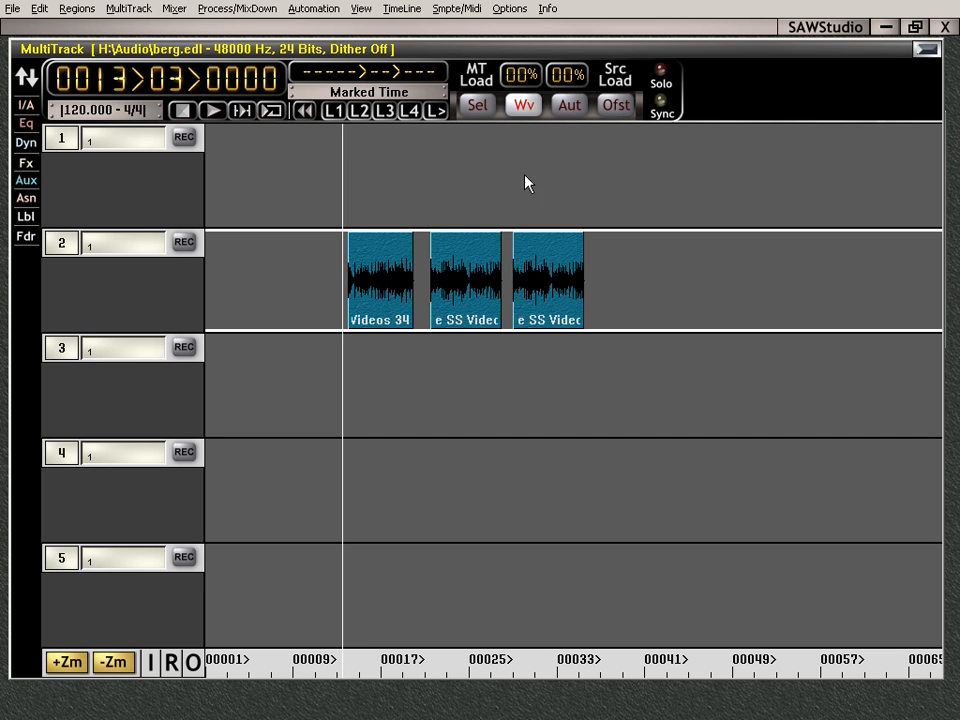
click(141, 115)
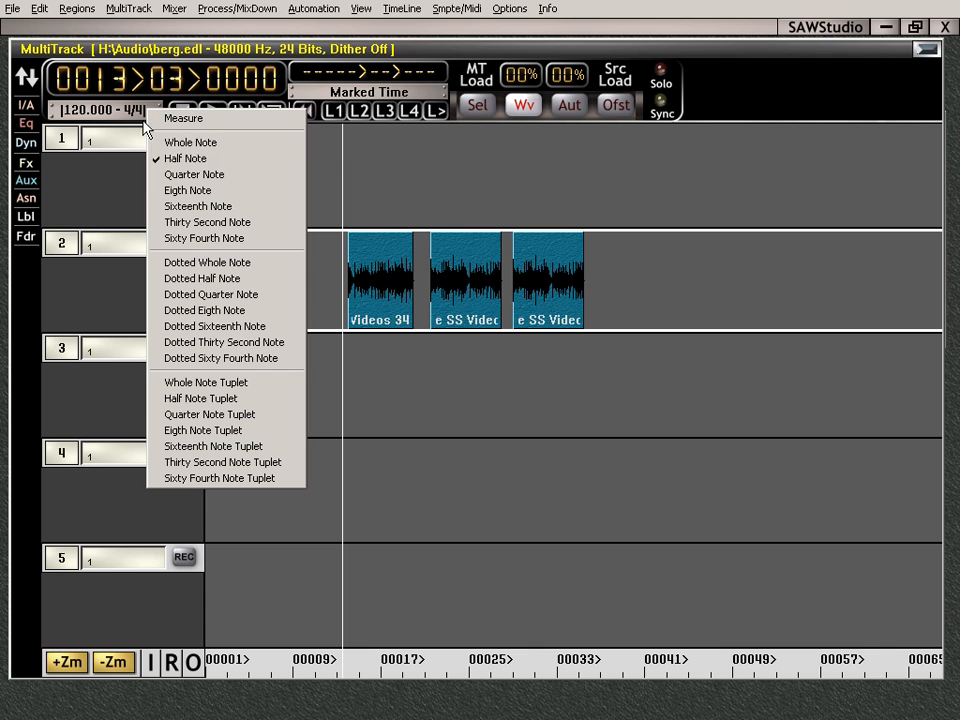
click(180, 162)
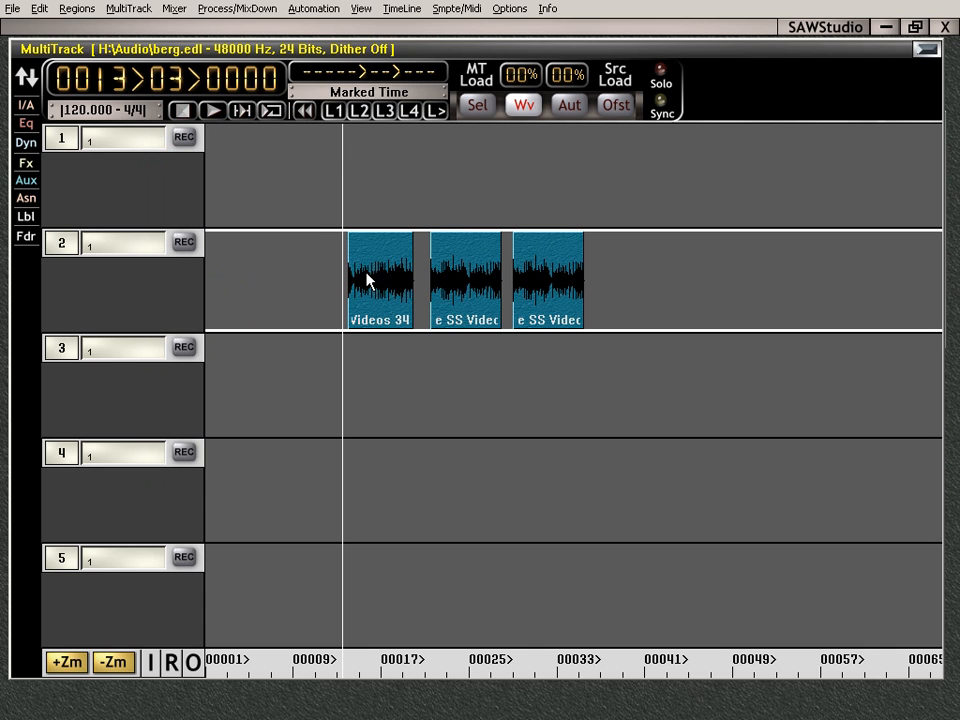
key(s)
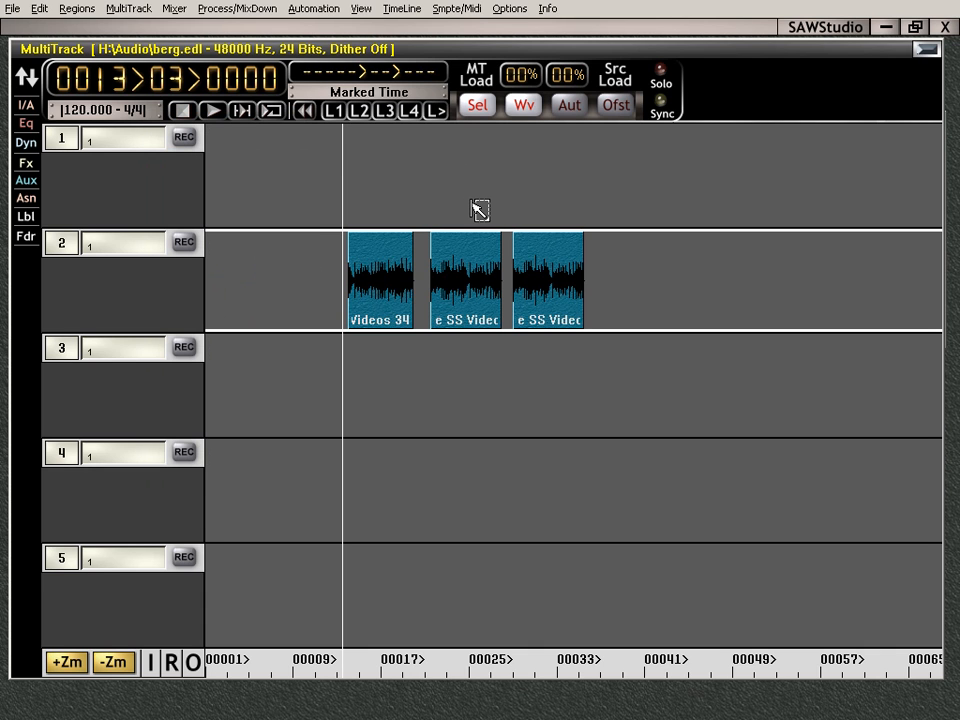
key(ctrl+Left)
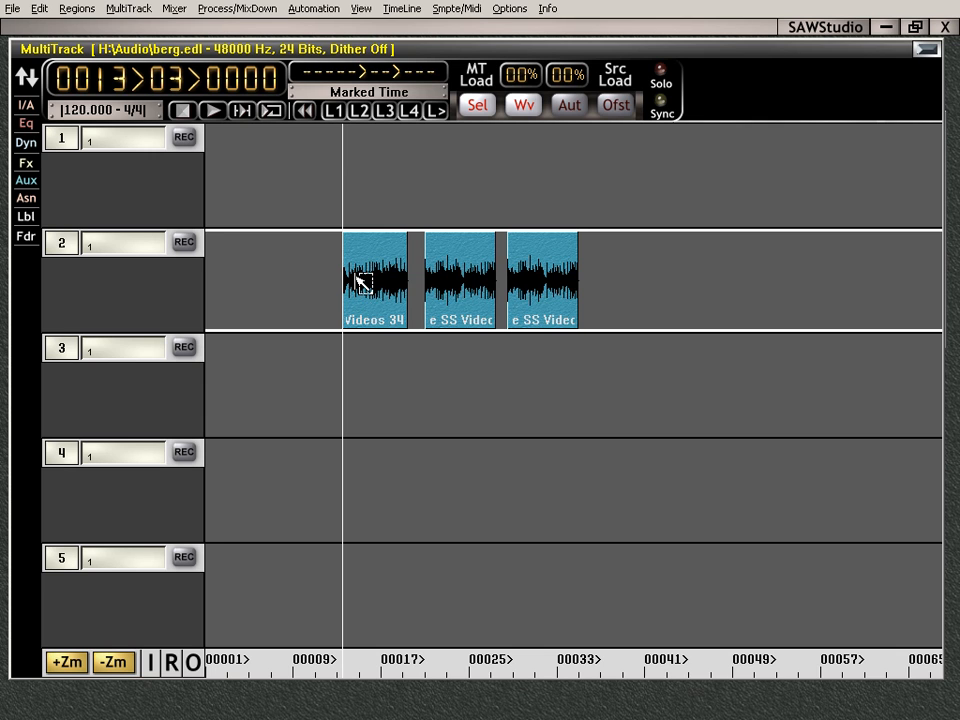
Advance the cursor through the region boundaries on track 2 and shift the selected group to start at measure 35, beat 3
key(Tab)
key(Tab)
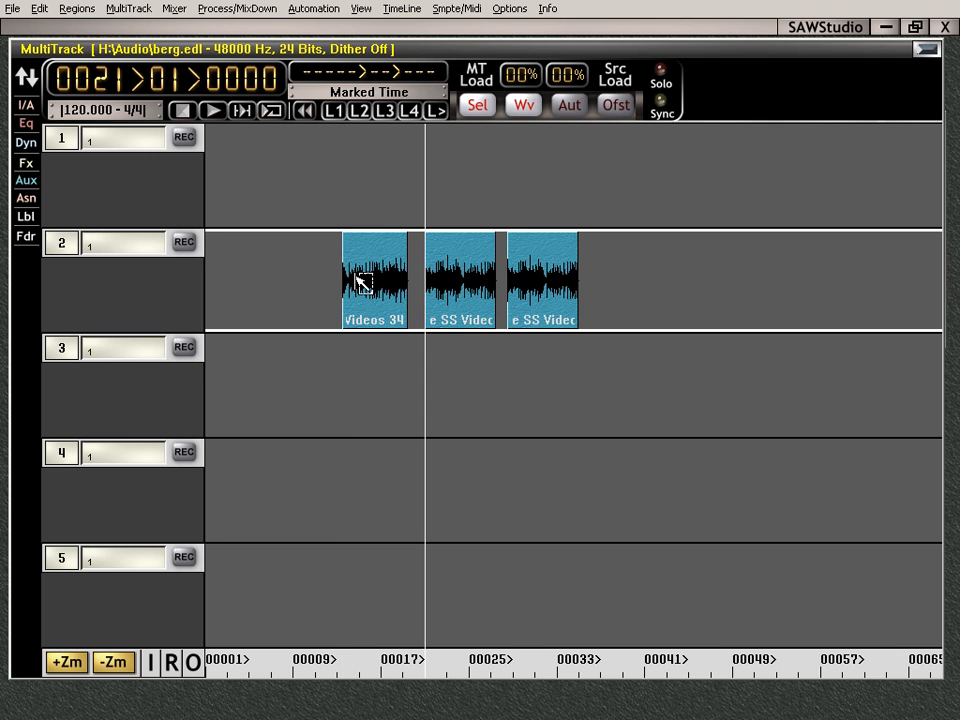
key(Tab)
key(Tab)
key(Tab)
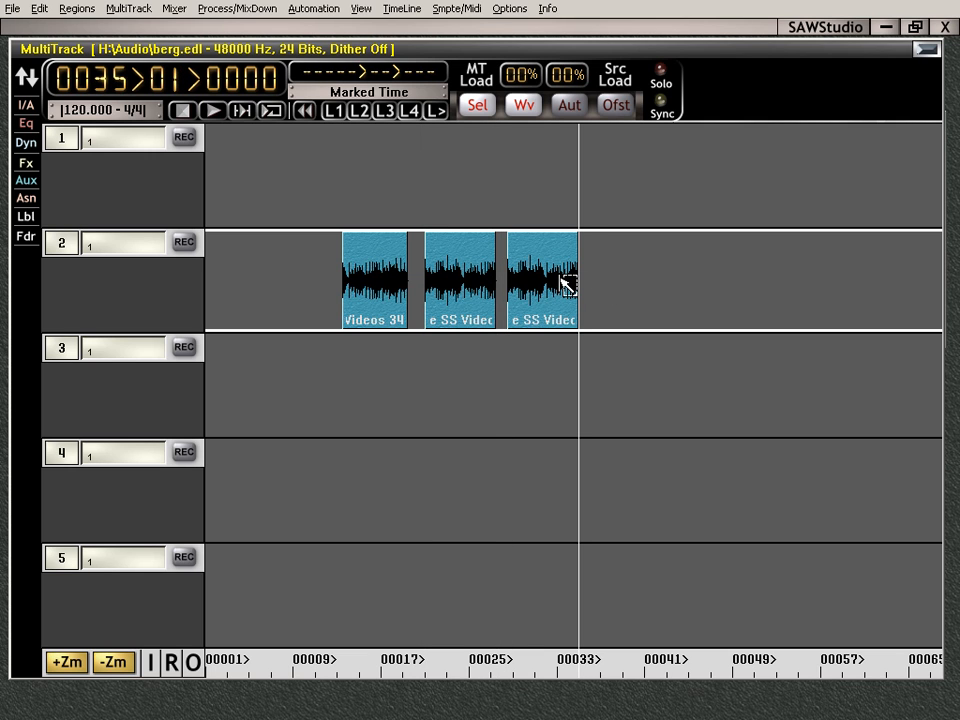
key(ctrl+z)
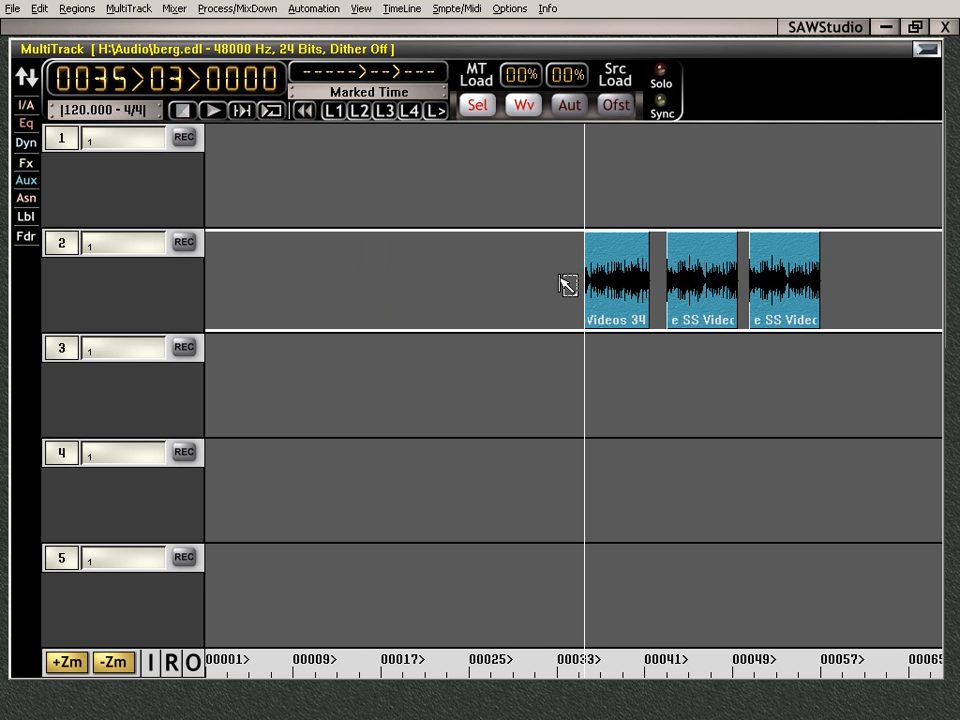
Copy the three selected regions to measure 11, beat 1 on track 2, and select all six regions on the track
click(316, 258)
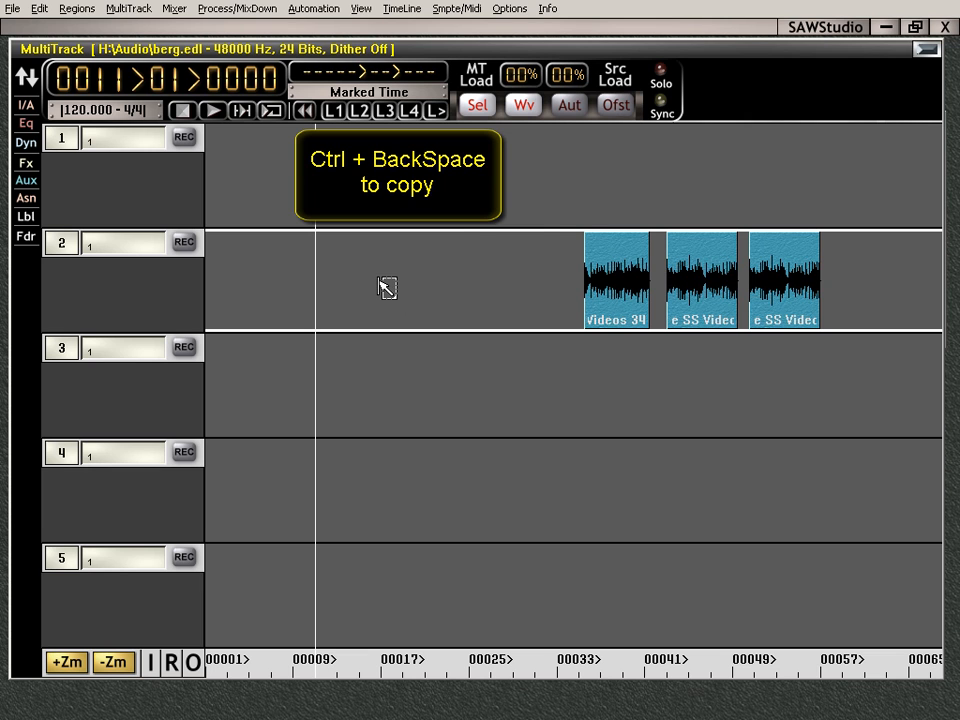
key(ctrl+BackSpace)
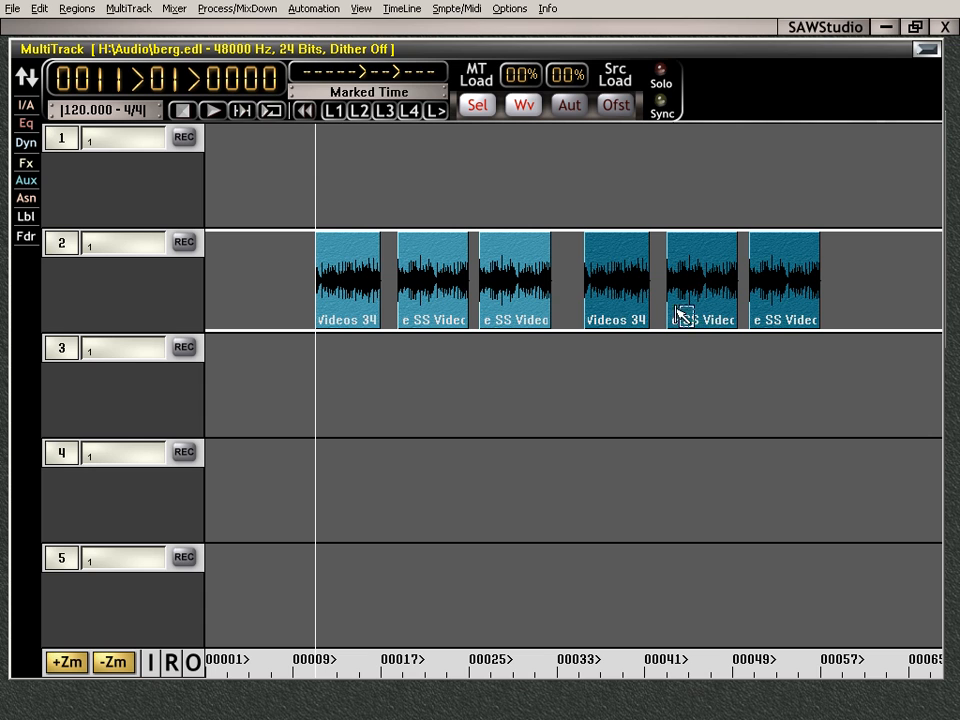
ctrl+click(338, 273)
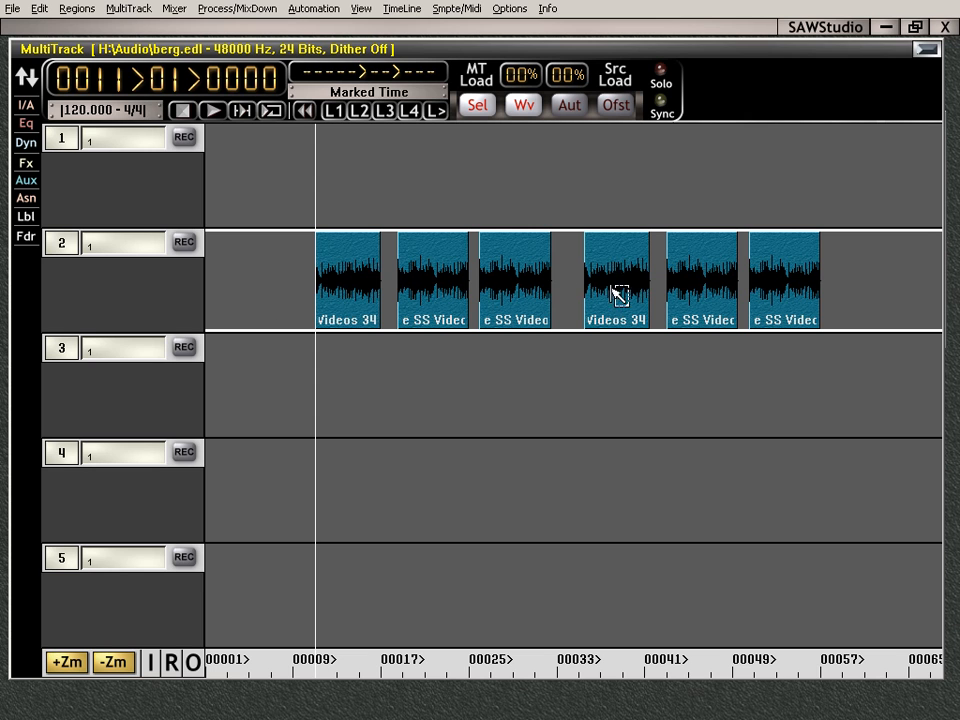
click(205, 309)
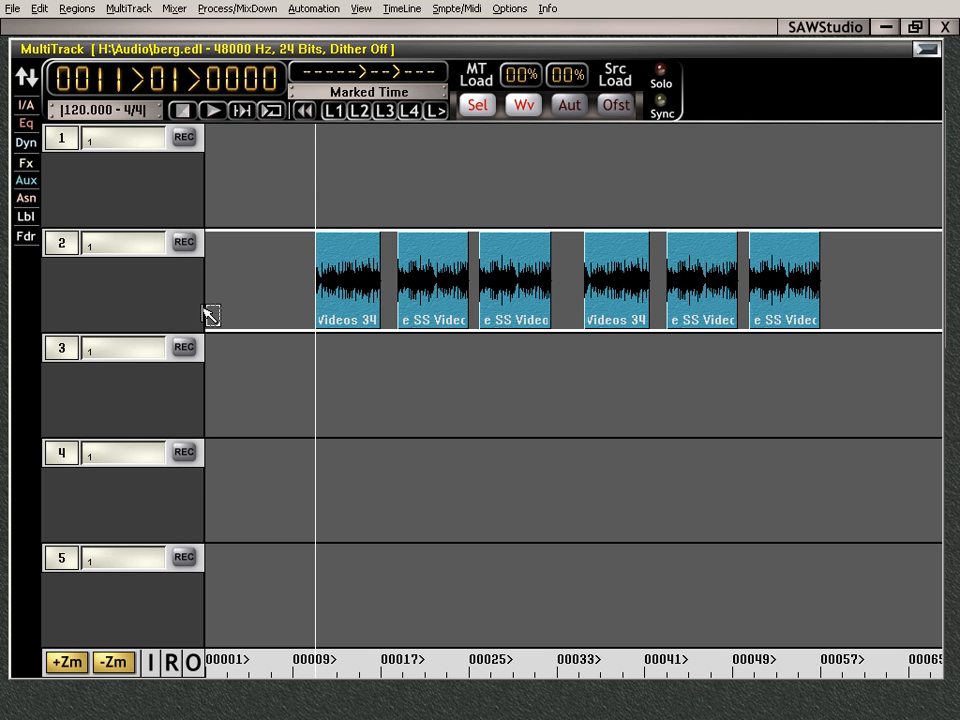
Set the cursor increment to Whole Note and shift the six-region group back and forth, ending at measure 13, beat 1
click(128, 113)
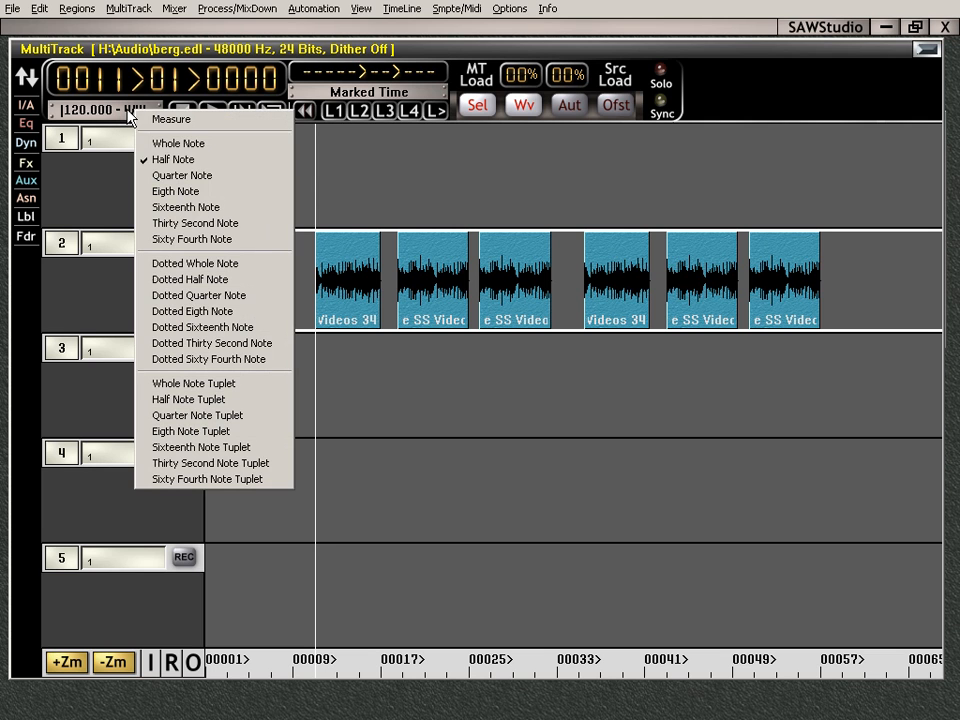
click(178, 143)
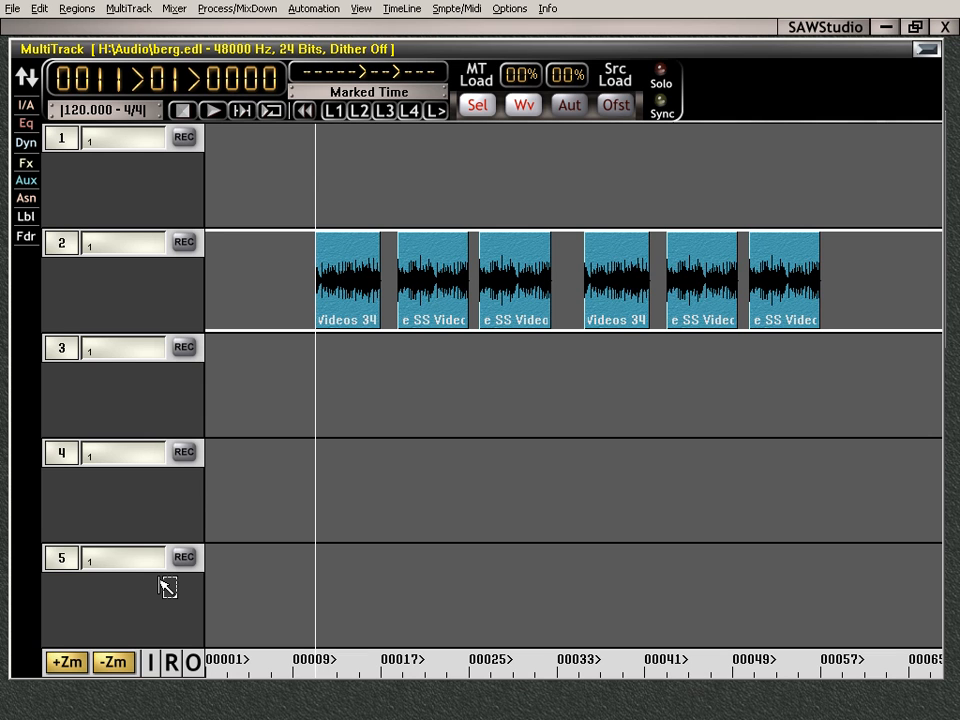
key(ctrl+Left)
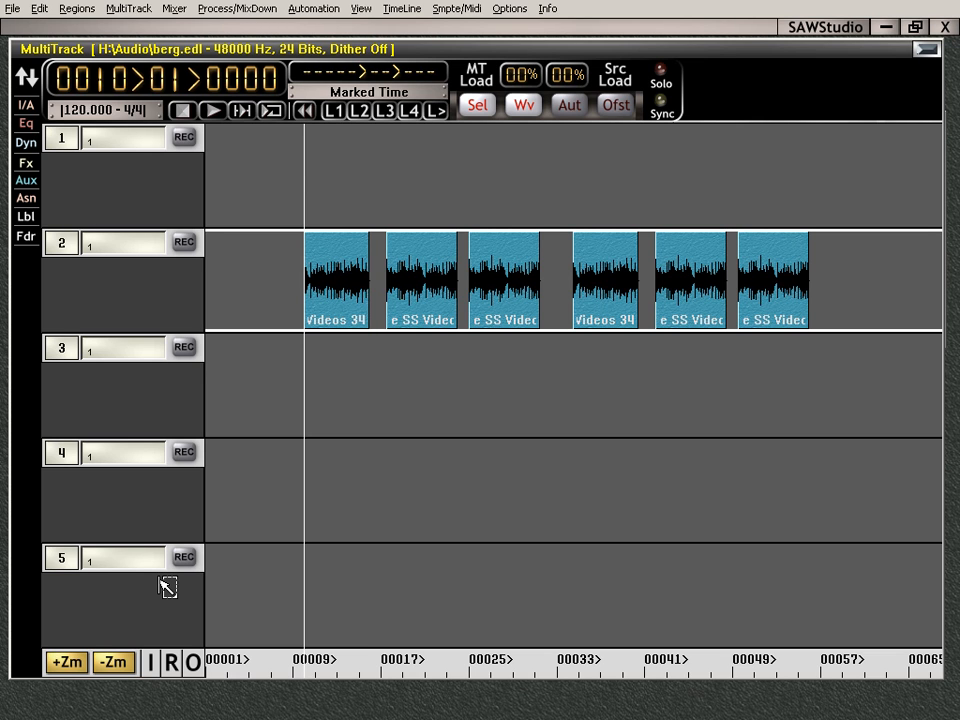
key(ctrl+Right)
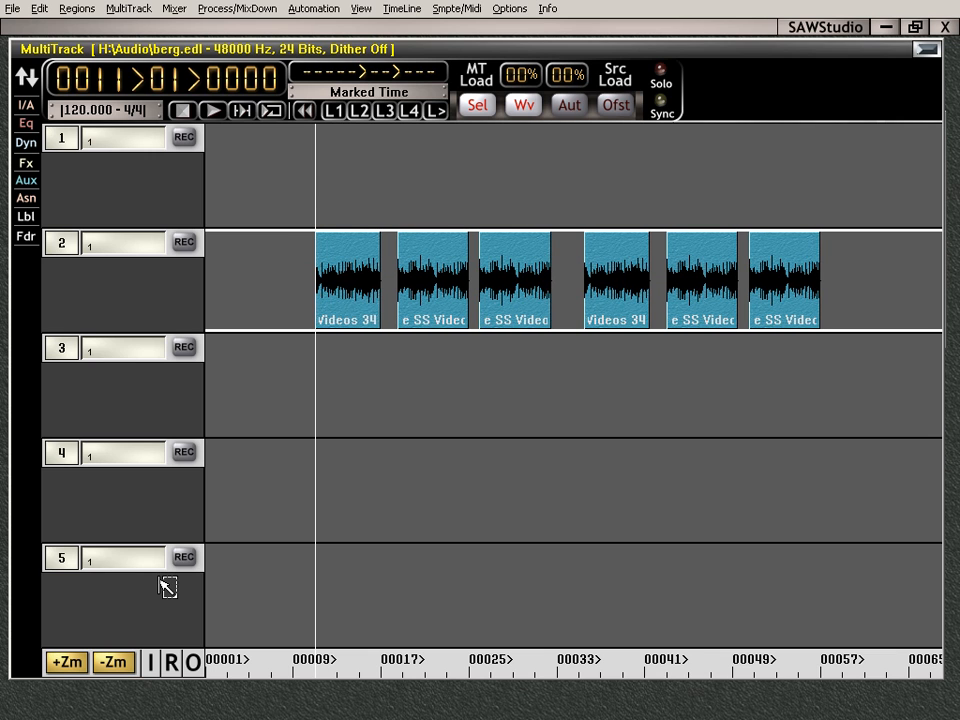
key(ctrl+Right)
key(ctrl+Right)
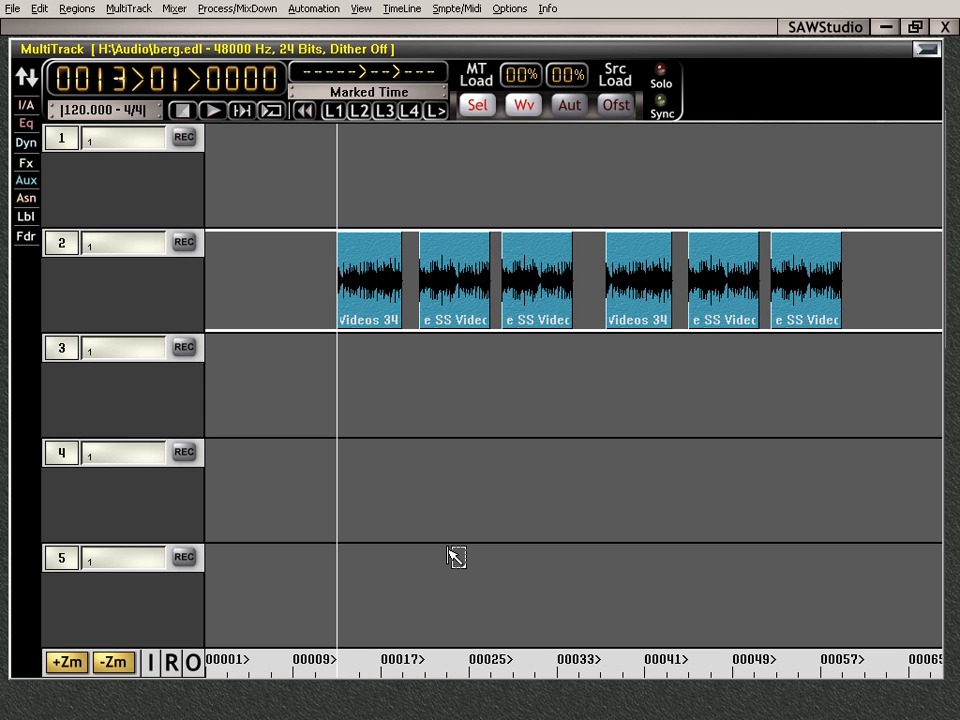
Shift the six selected regions back five whole notes to start at measure 8, beat 1
key(shift+Left)
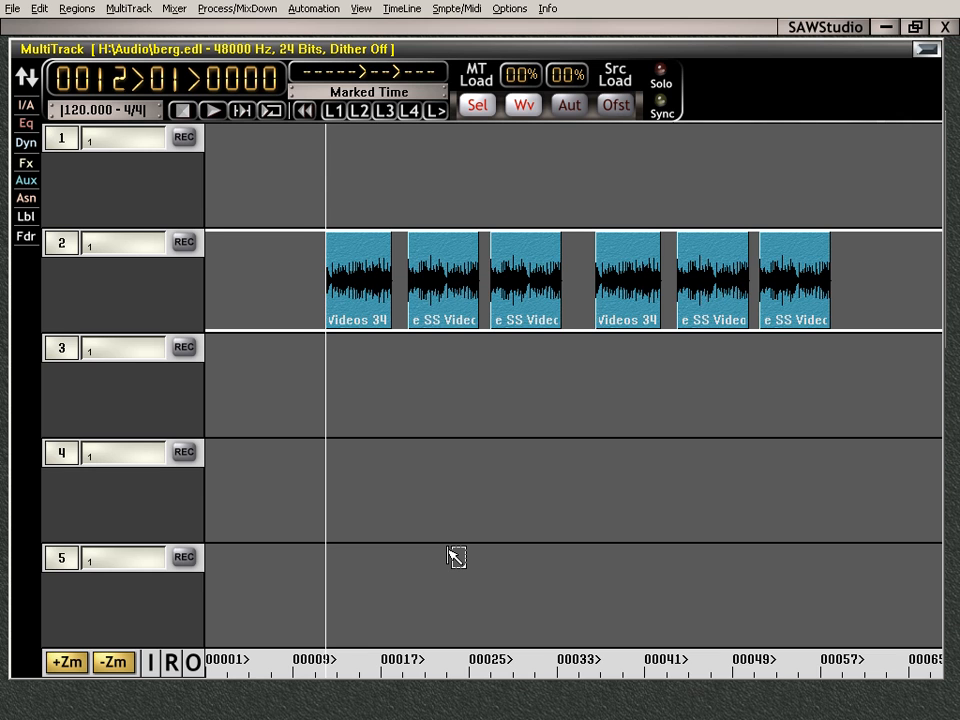
key(shift+Left)
key(shift+Left)
key(shift+Left)
key(shift+Left)
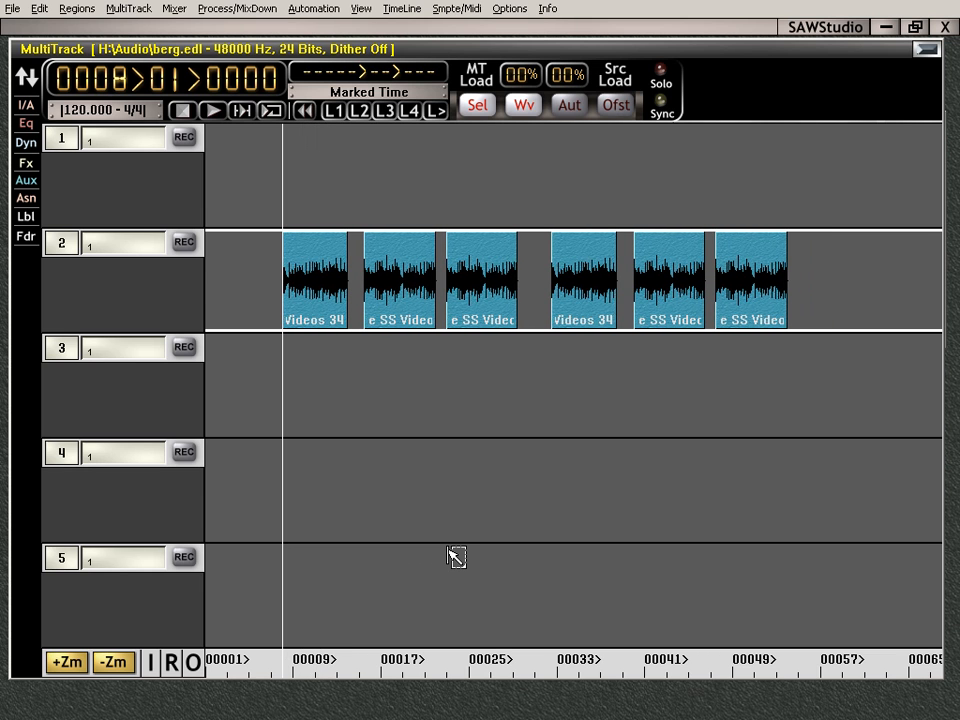
Set the cursor increment to Sixty Fourth Note and nudge the six selected regions back one step
click(127, 109)
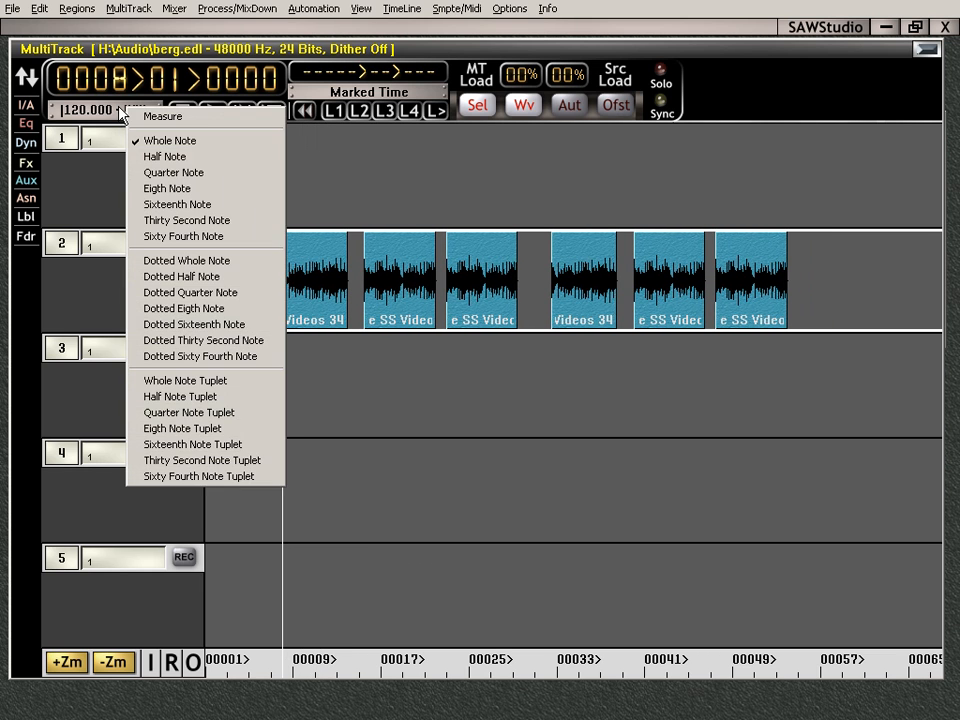
click(197, 238)
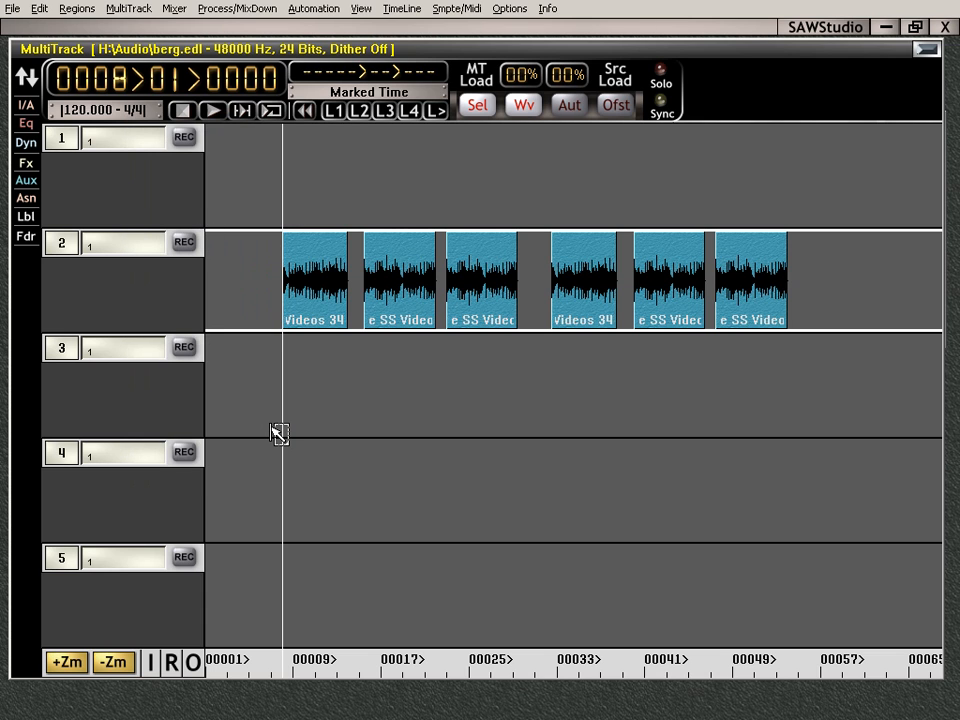
key(shift+Left)
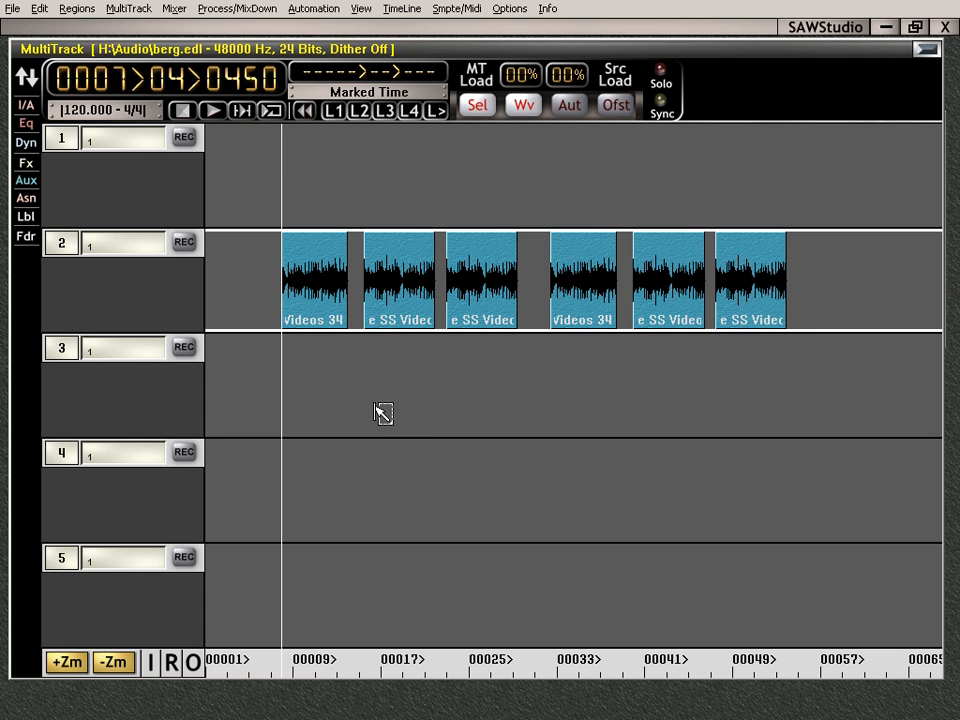
Deselect the first and third track 2 regions, delete the four regions still selected, and turn off Select mode
click(206, 248)
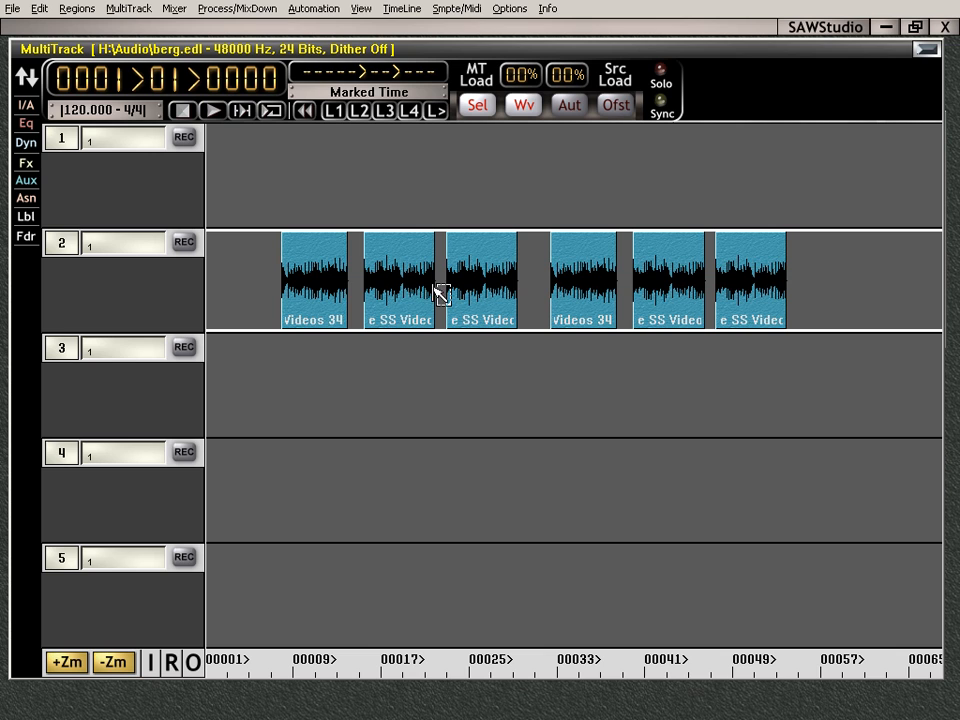
click(325, 277)
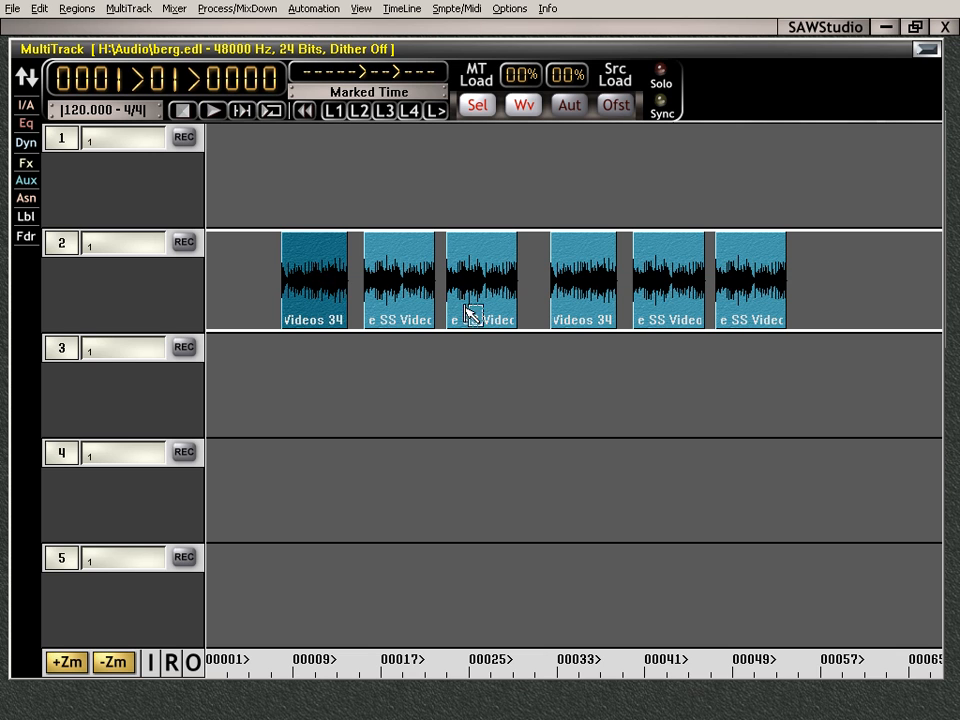
ctrl+click(503, 315)
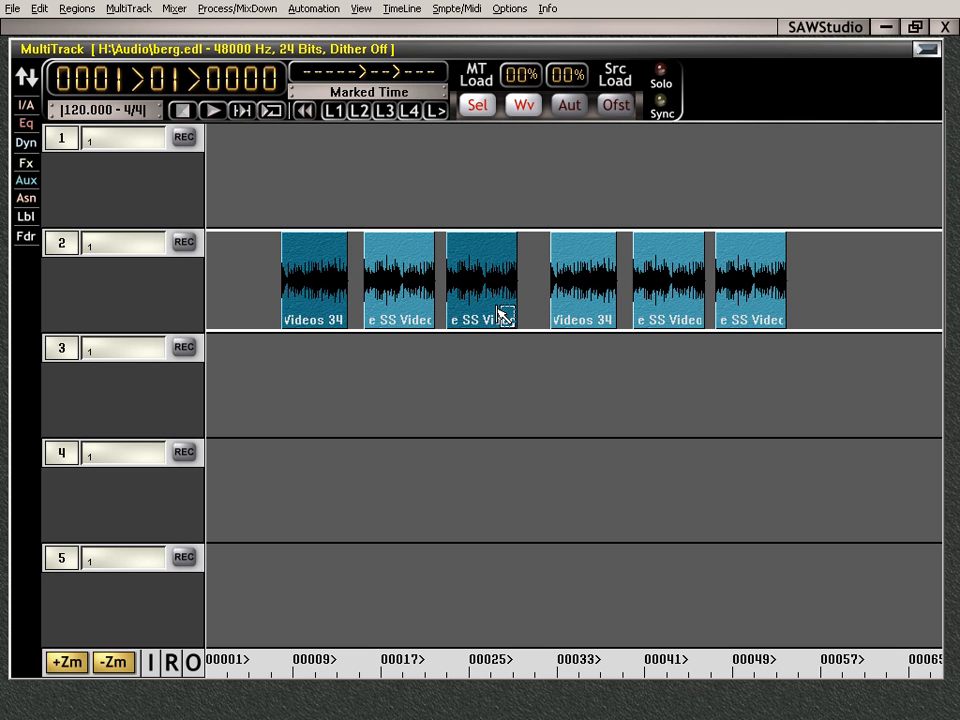
key(Delete)
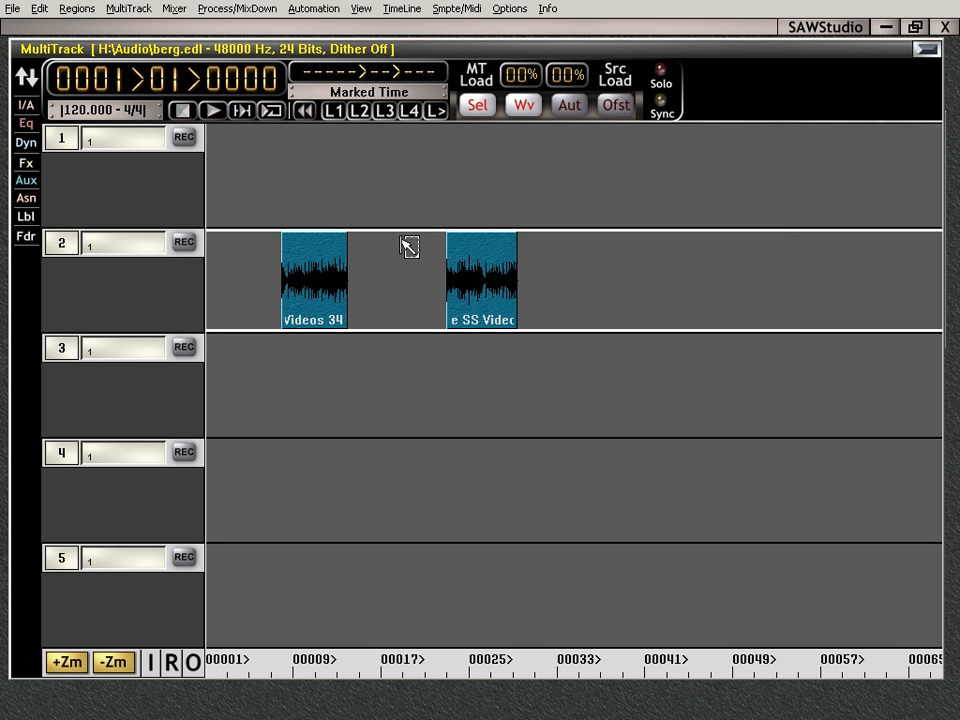
click(477, 105)
Delete the first region on track 2 and cut a short section out of the middle of the remaining region
click(311, 268)
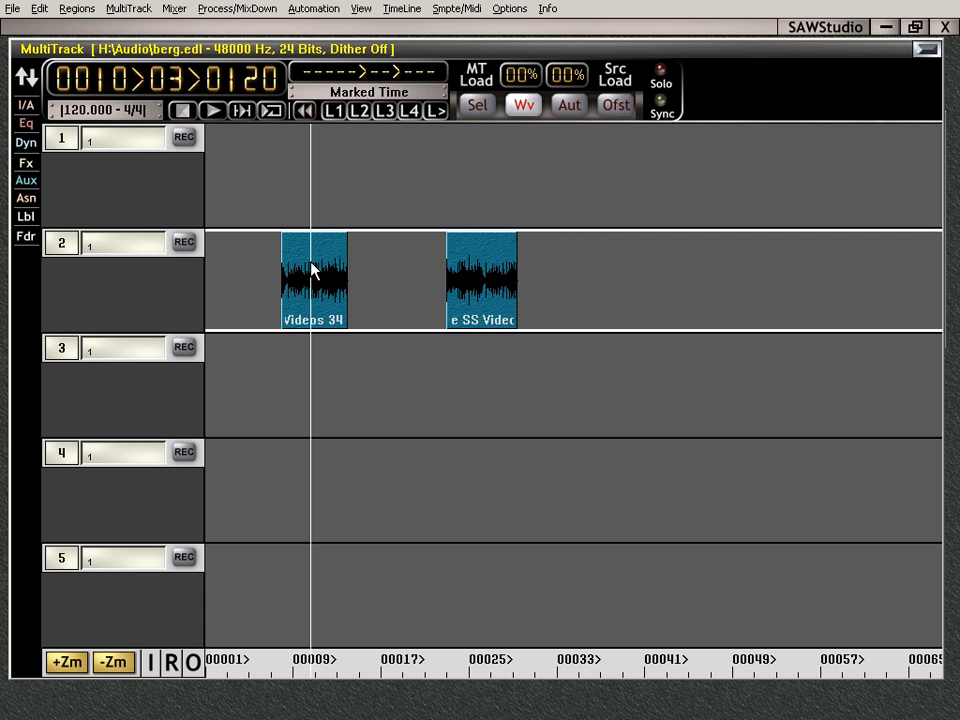
key(Delete)
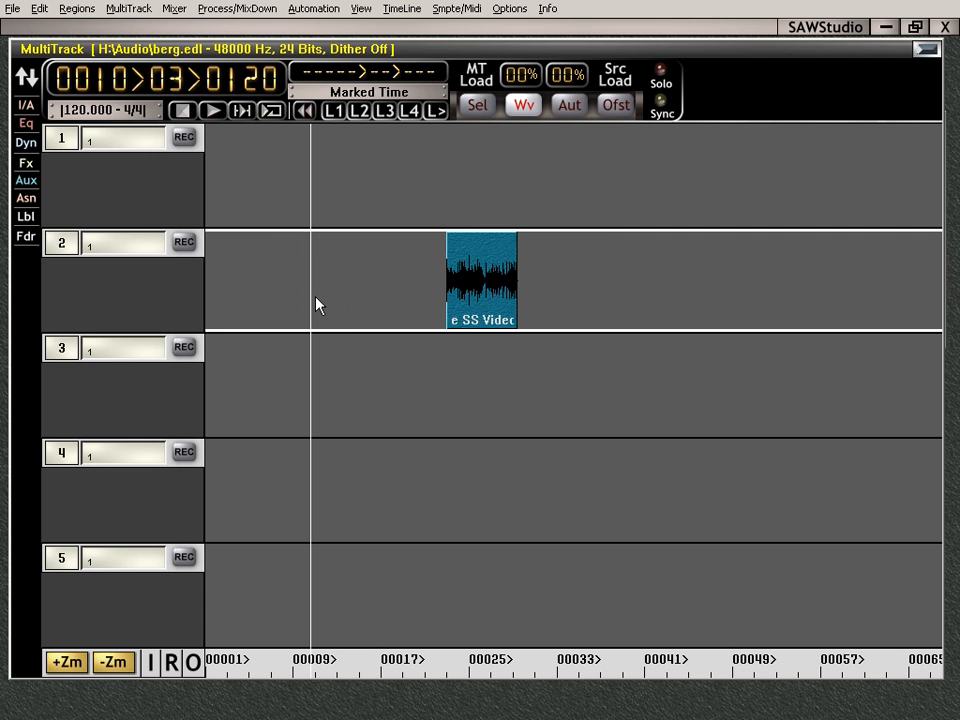
click(490, 287)
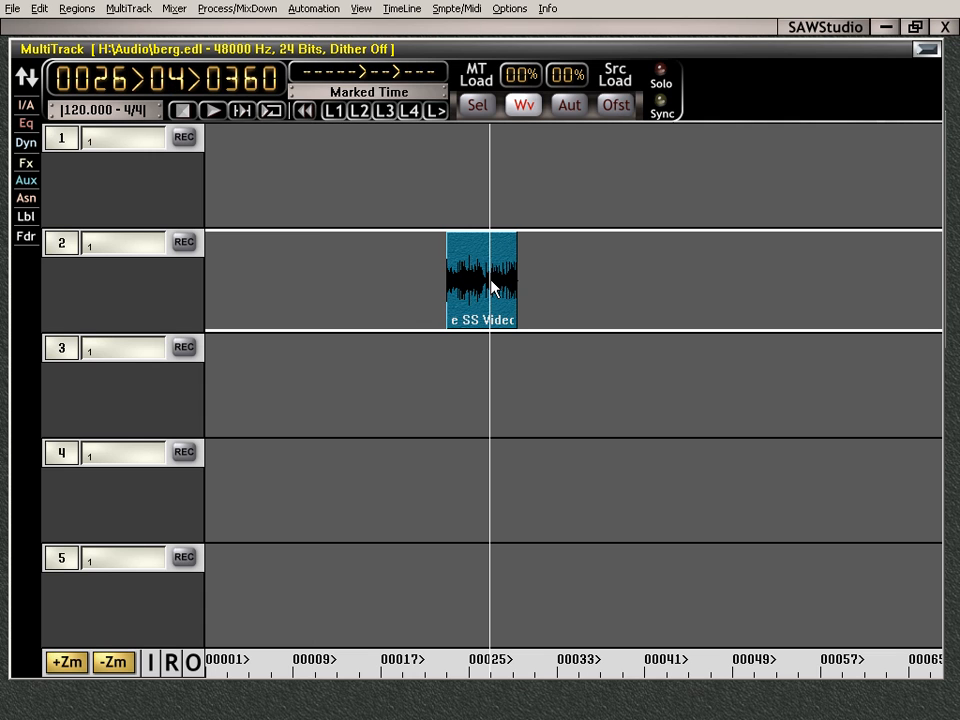
click(472, 668)
drag(472, 668, 490, 668)
key(Delete)
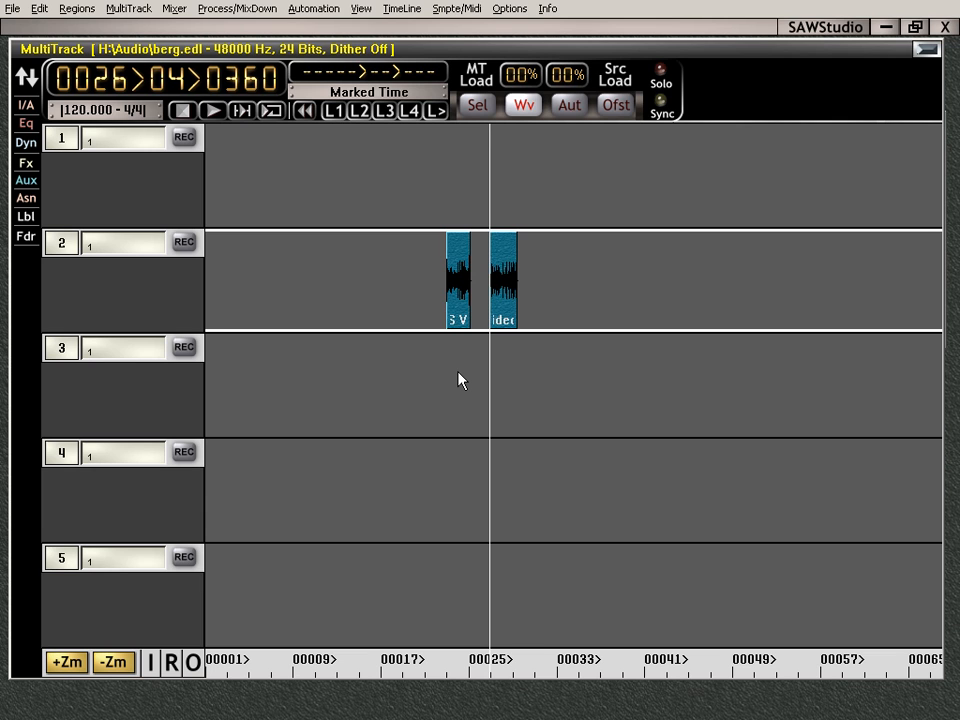
Undo the recent deletions until all six regions on track 2 are restored
key(ctrl+z)
key(ctrl+z)
key(ctrl+z)
key(ctrl+z)
key(ctrl+z)
key(ctrl+z)
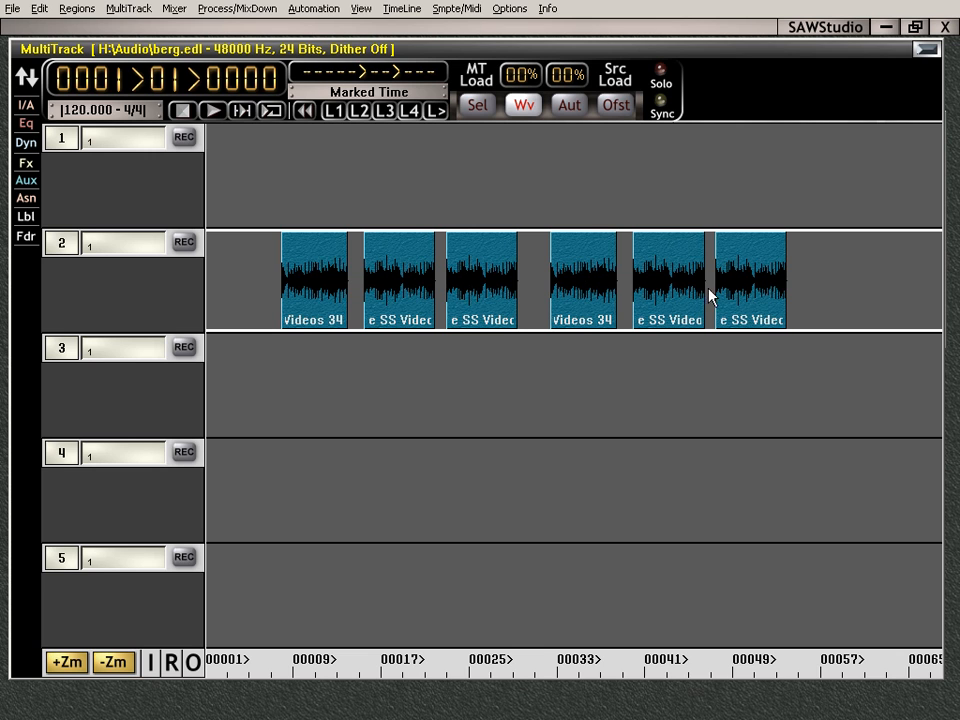
Redo the deletion of the four regions, keeping the first and third regions on track 2
key(ctrl+y)
key(ctrl+y)
key(ctrl+y)
key(ctrl+y)
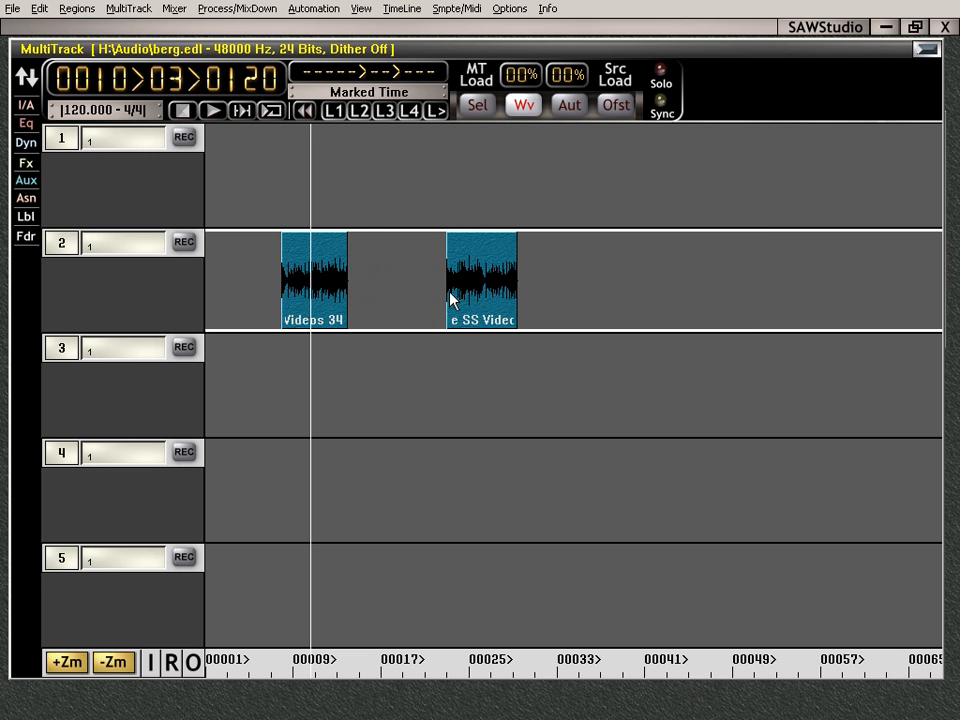
Extend the second track 2 region to about measure 55, and remove its section from about measure 34 to 38, closing the gap
drag(515, 290, 829, 287)
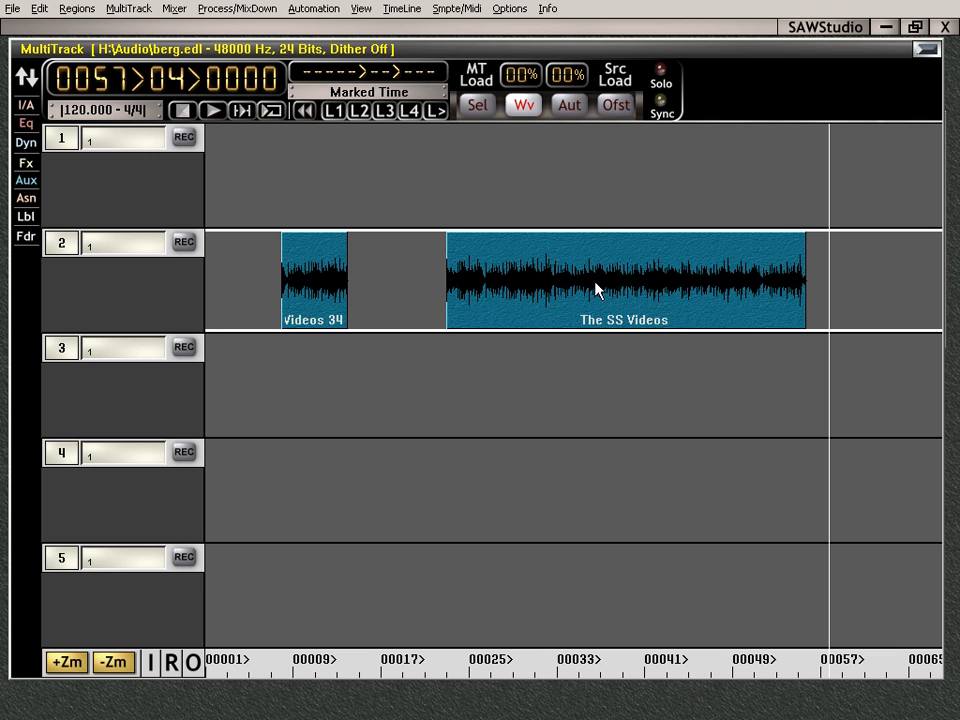
drag(574, 671, 622, 675)
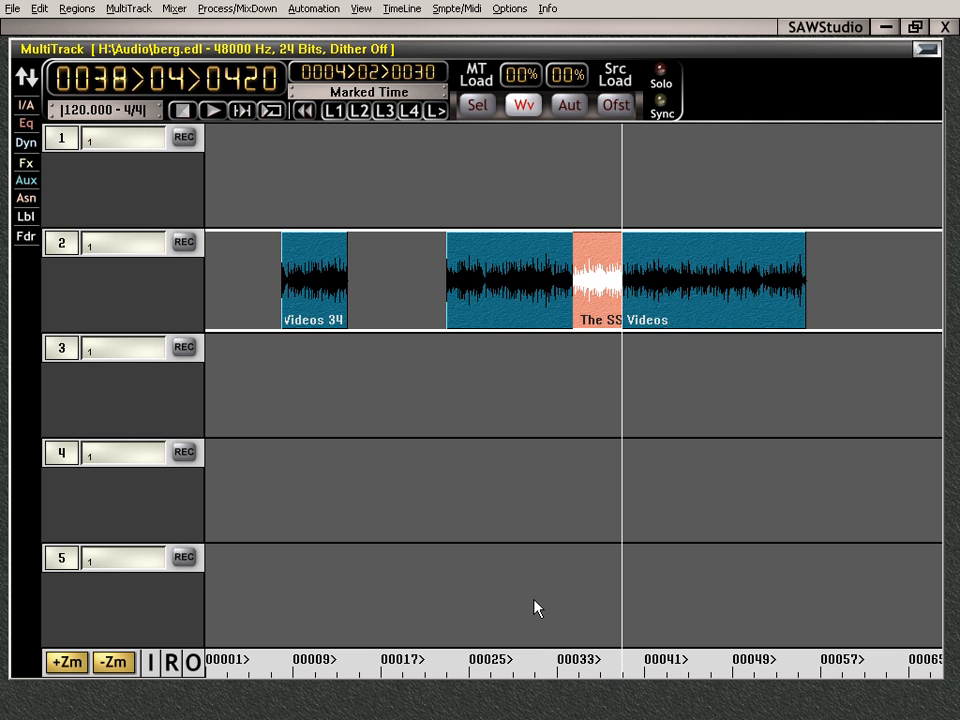
key(Delete)
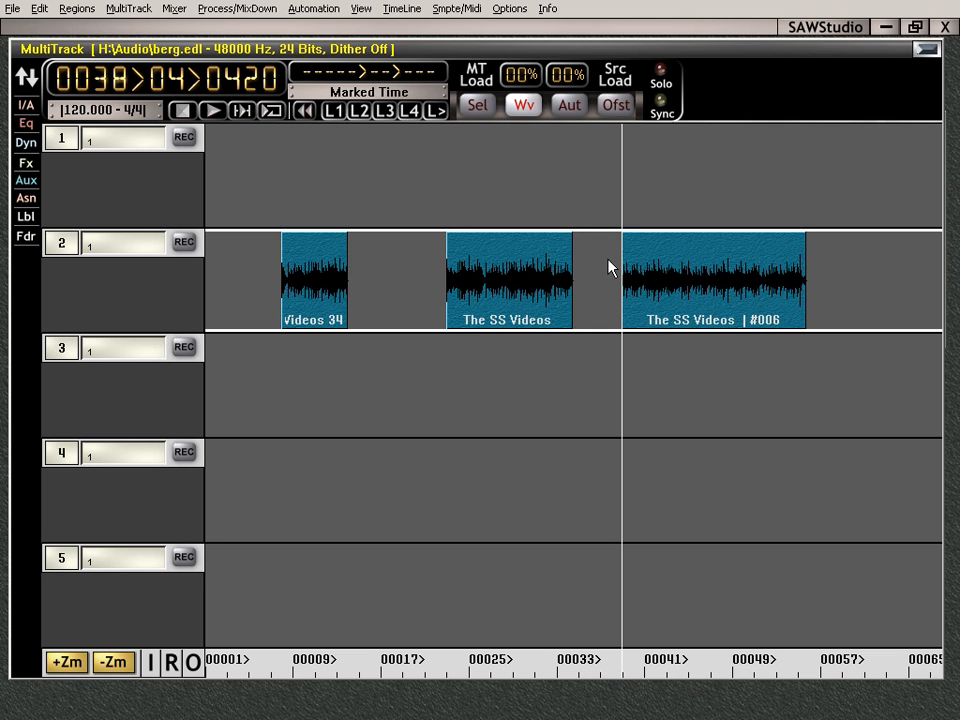
key(ctrl+z)
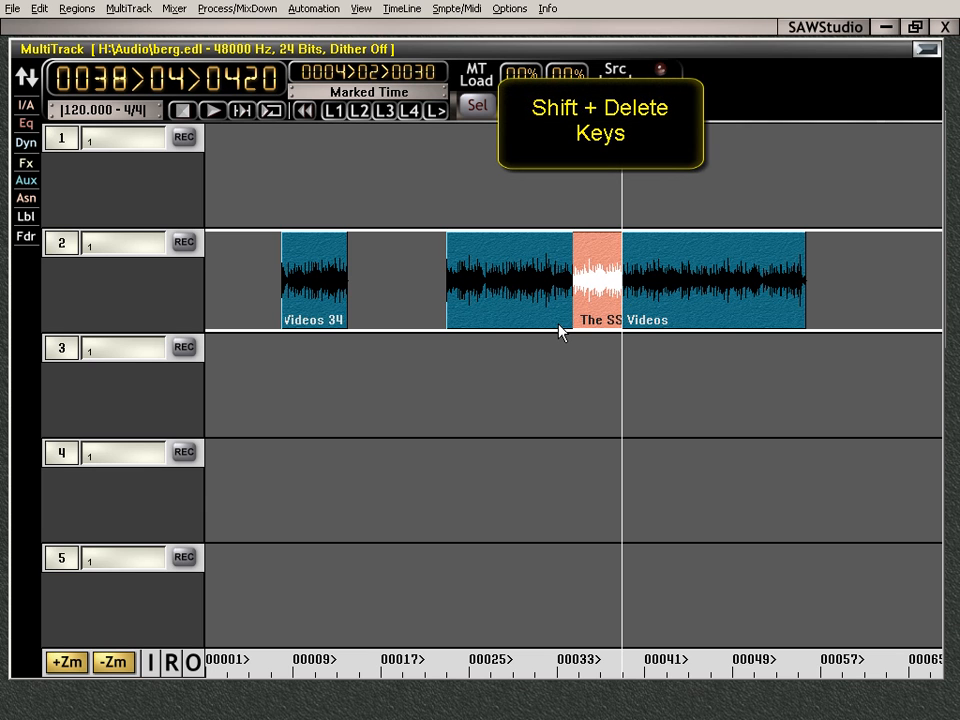
key(shift+Delete)
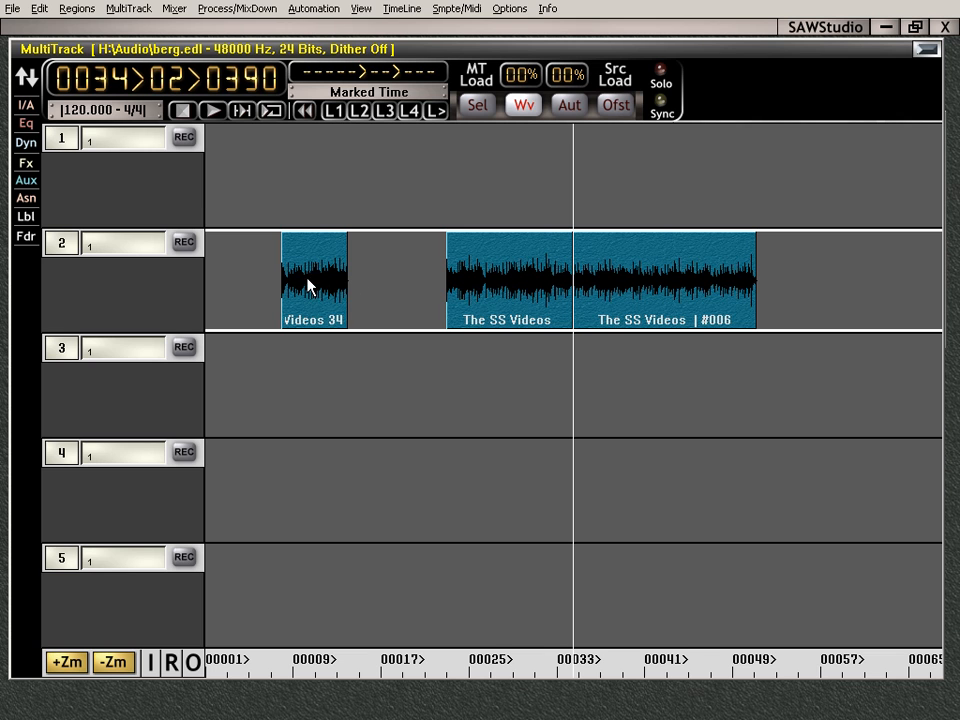
Mark a section of about two measures in the first track 2 region and delete it, pulling all following regions back
click(289, 671)
drag(289, 672, 311, 671)
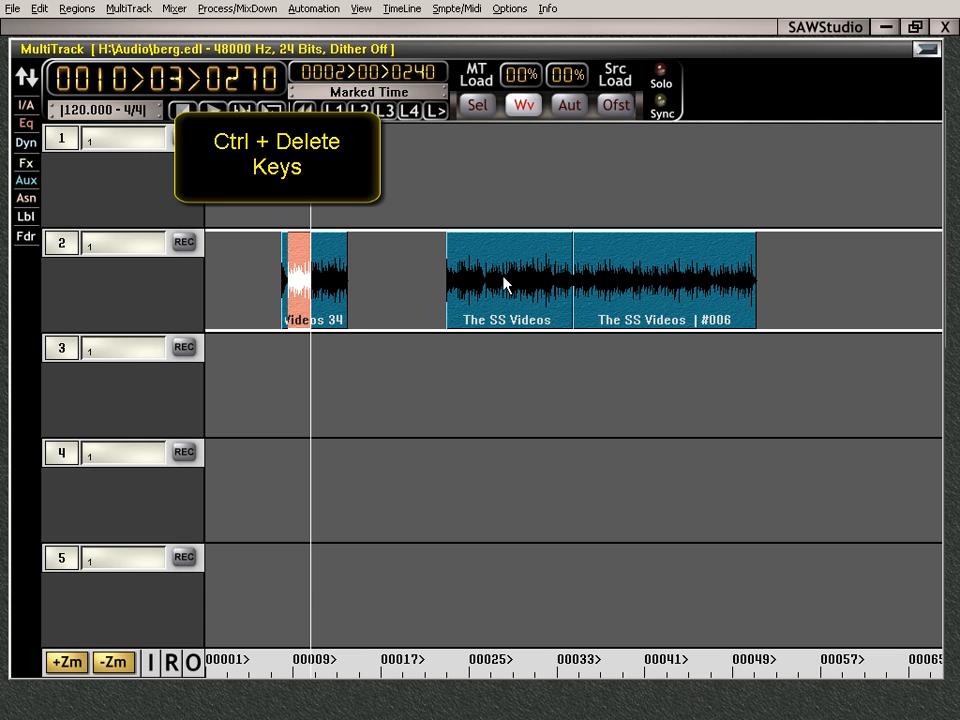
key(ctrl+Delete)
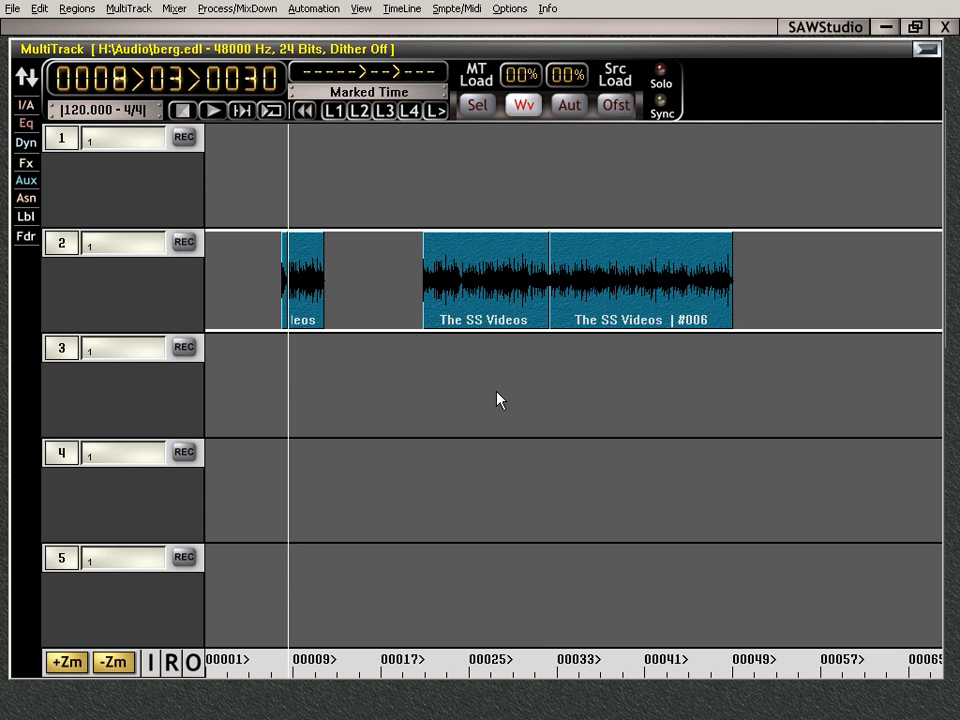
Reduce the track height, hide the Regions window and enlarge the MultiTrack window to show 18 tracks
key(ctrl+Down)
key(ctrl+Down)
key(ctrl+Down)
key(ctrl+Down)
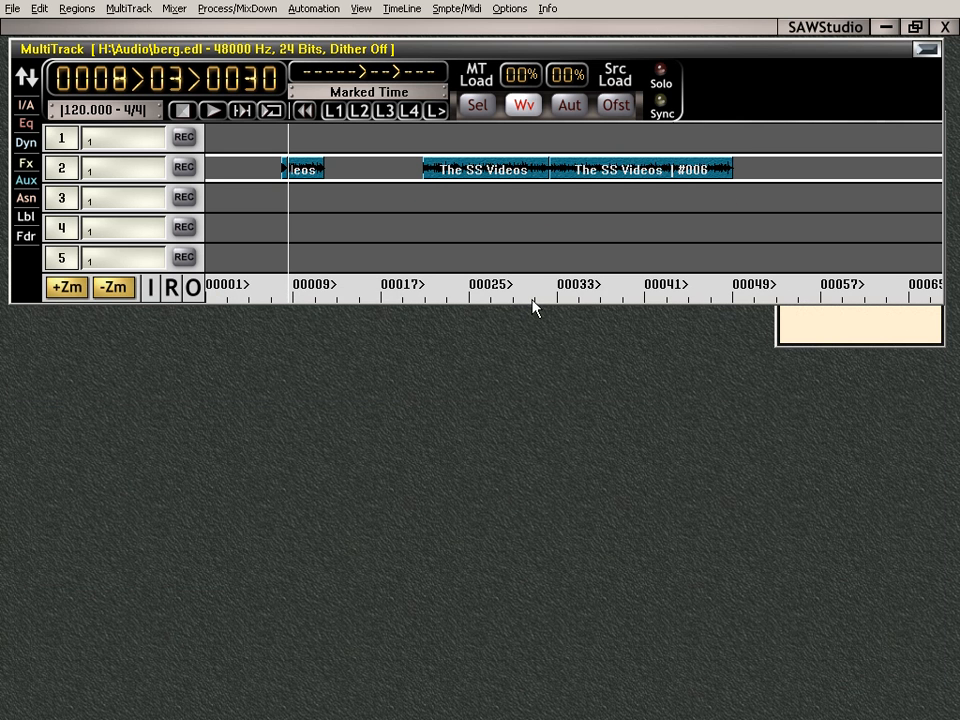
click(900, 315)
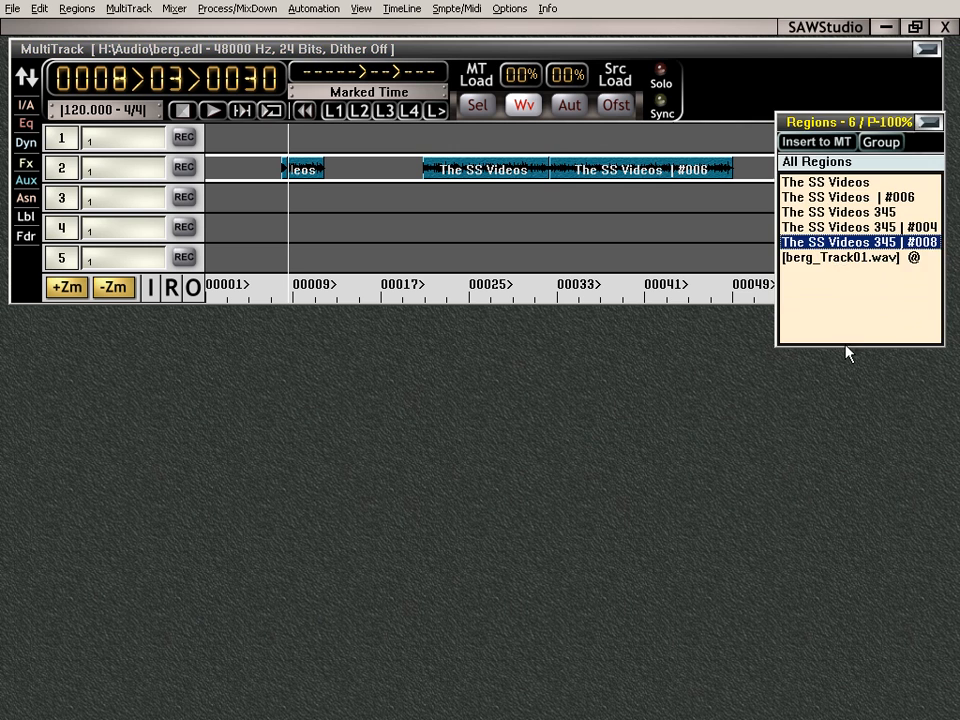
click(930, 124)
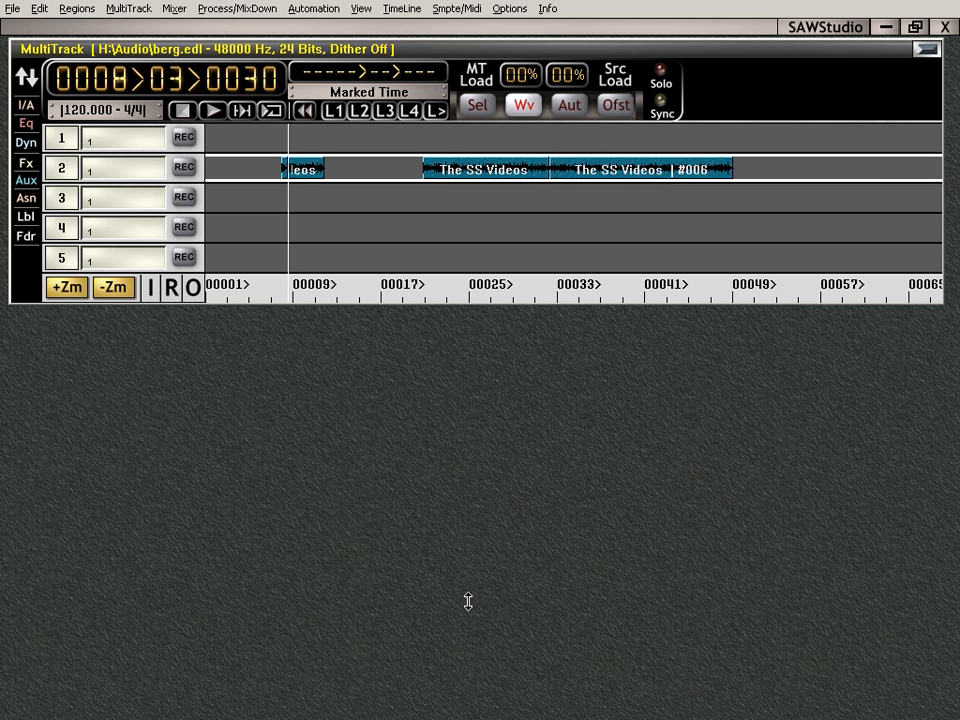
drag(468, 601, 468, 688)
click(506, 172)
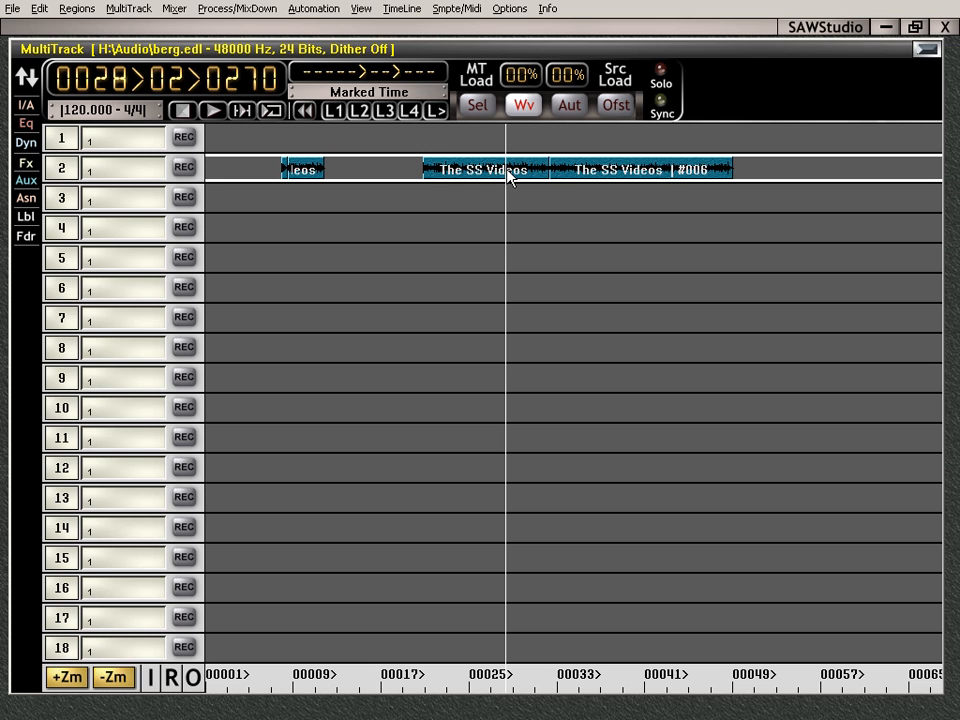
Turn on Select mode and copy all the track 2 regions onto tracks 4, 6 and 8
click(475, 106)
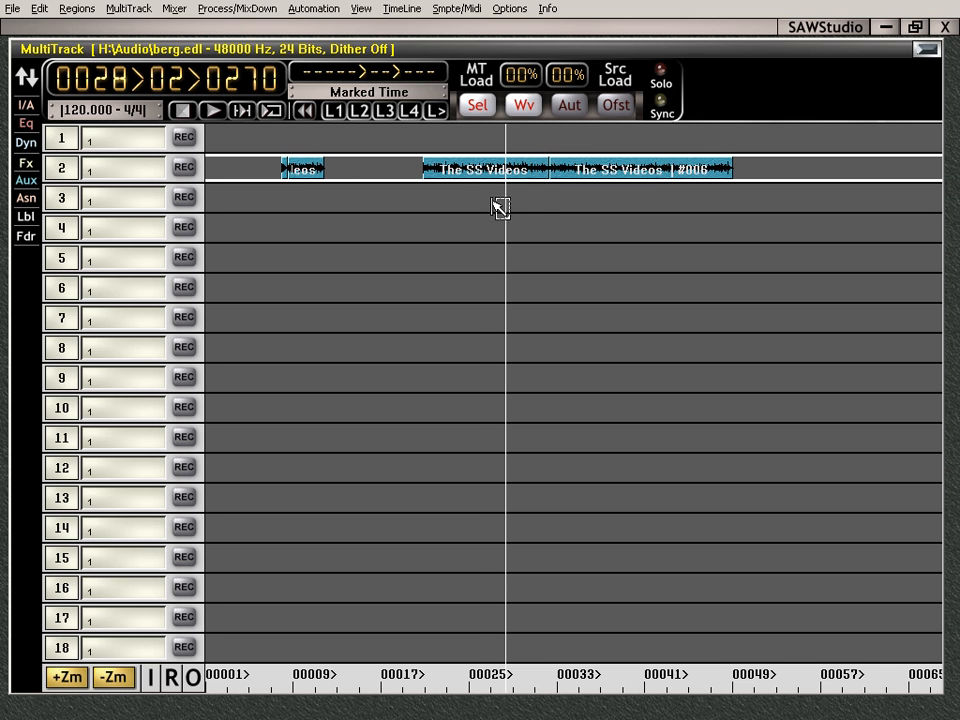
drag(478, 177, 485, 288)
click(493, 355)
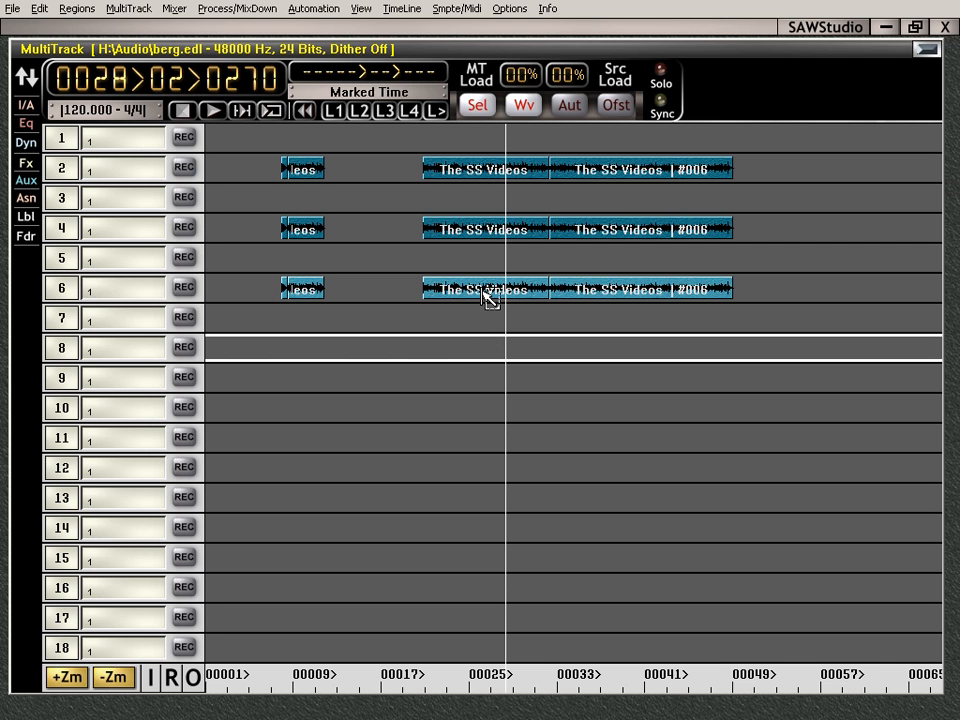
click(487, 296)
drag(487, 296, 489, 356)
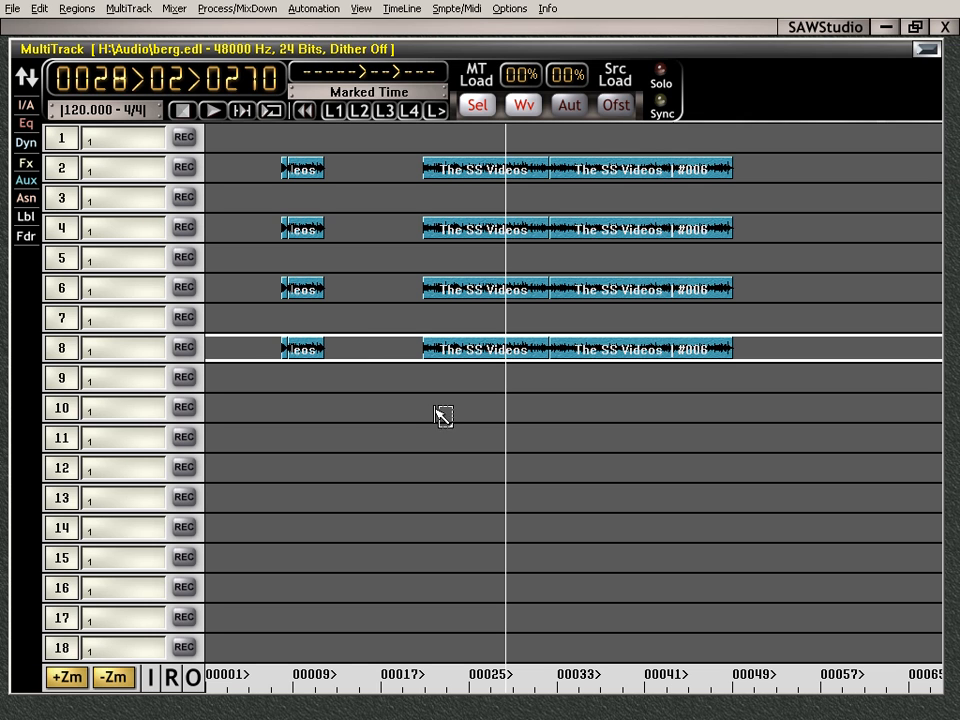
Select all regions on tracks 2, 4, 6 and 8 and shift them down to tracks 9, 11, 13 and 15
click(288, 163)
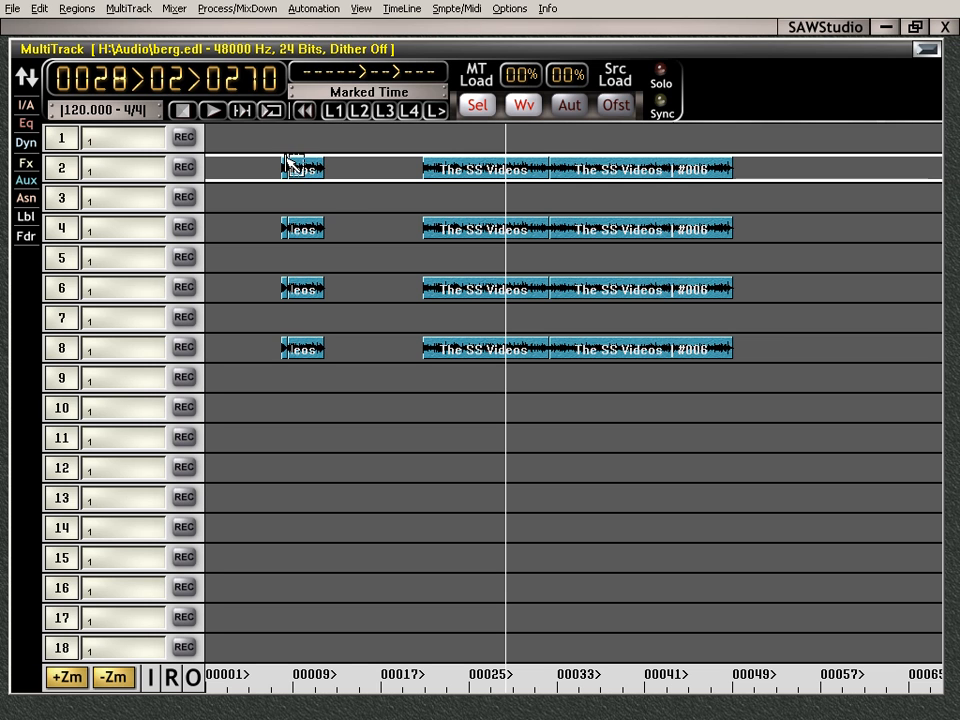
drag(305, 352, 302, 437)
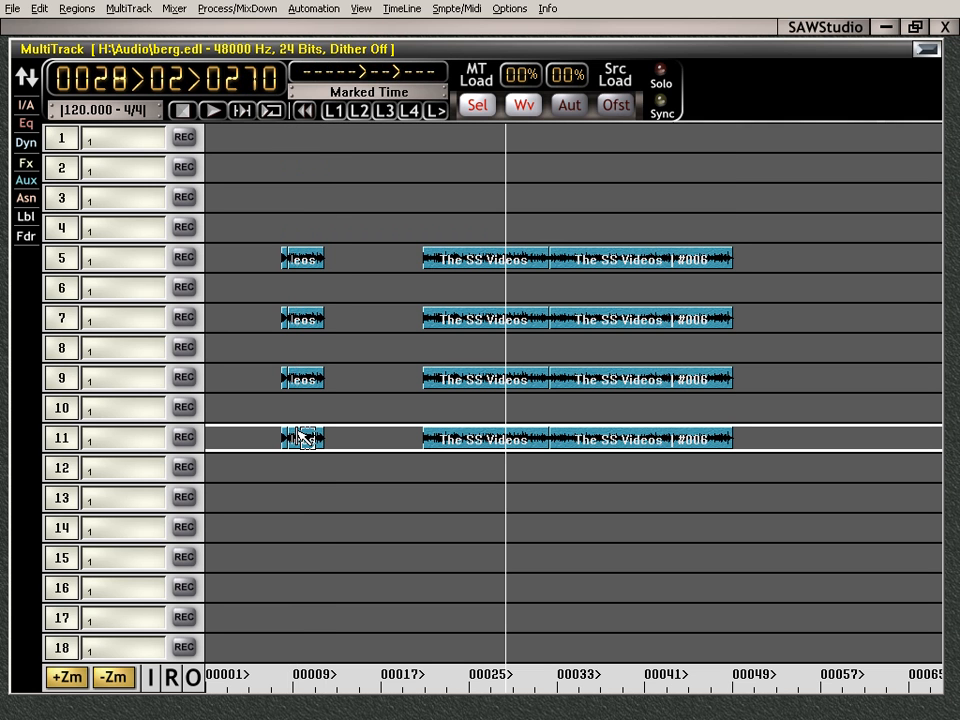
drag(304, 437, 306, 561)
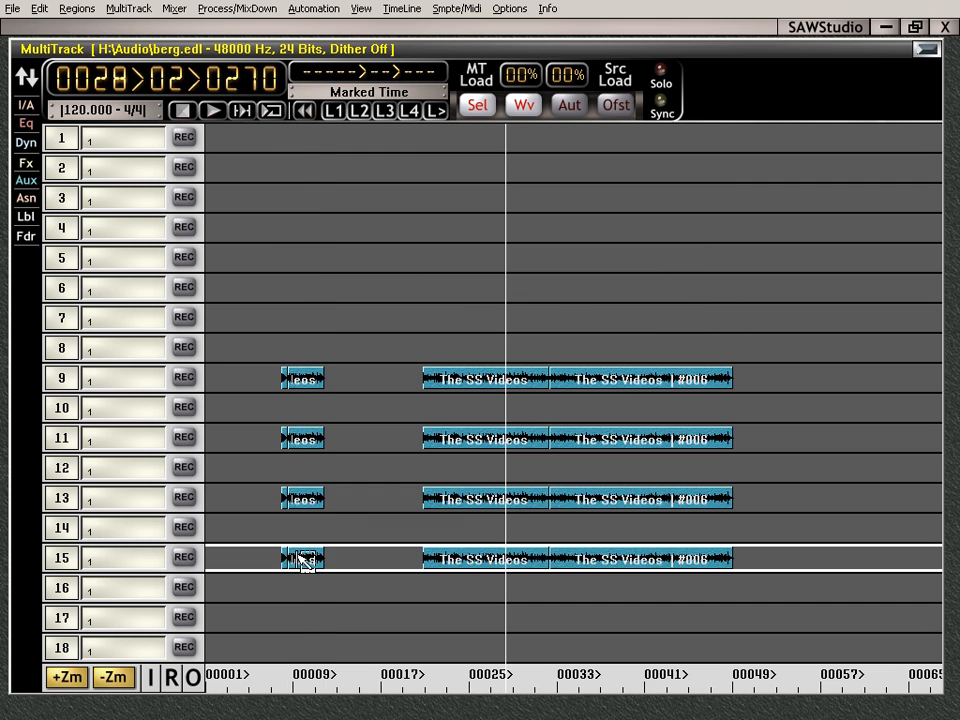
Copy the selected regions from tracks 9, 11, 13 and 15 up to tracks 2, 4, 6 and 8, starting slightly earlier
click(296, 384)
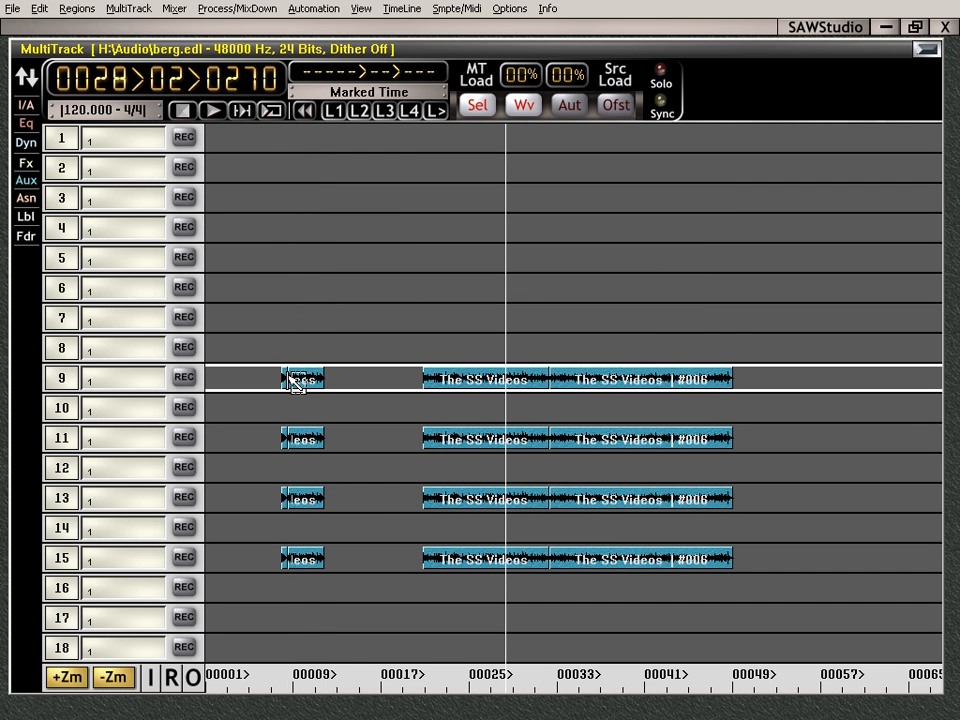
click(296, 384)
drag(288, 375, 281, 161)
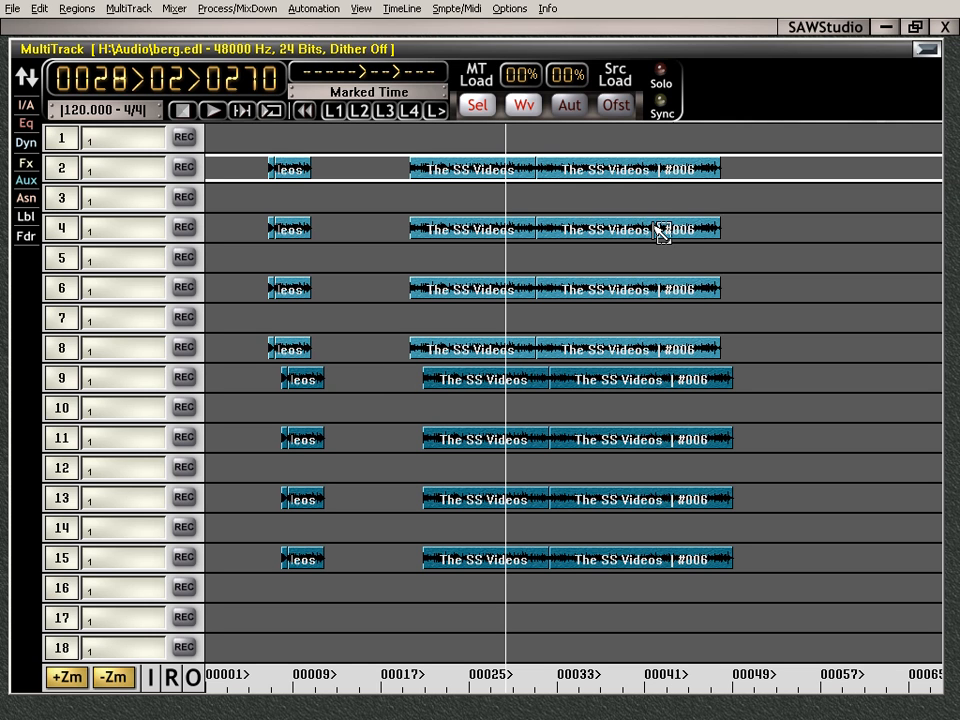
Clear the selection, select different groups of regions across the eight tracks, and clear the selection again
click(250, 143)
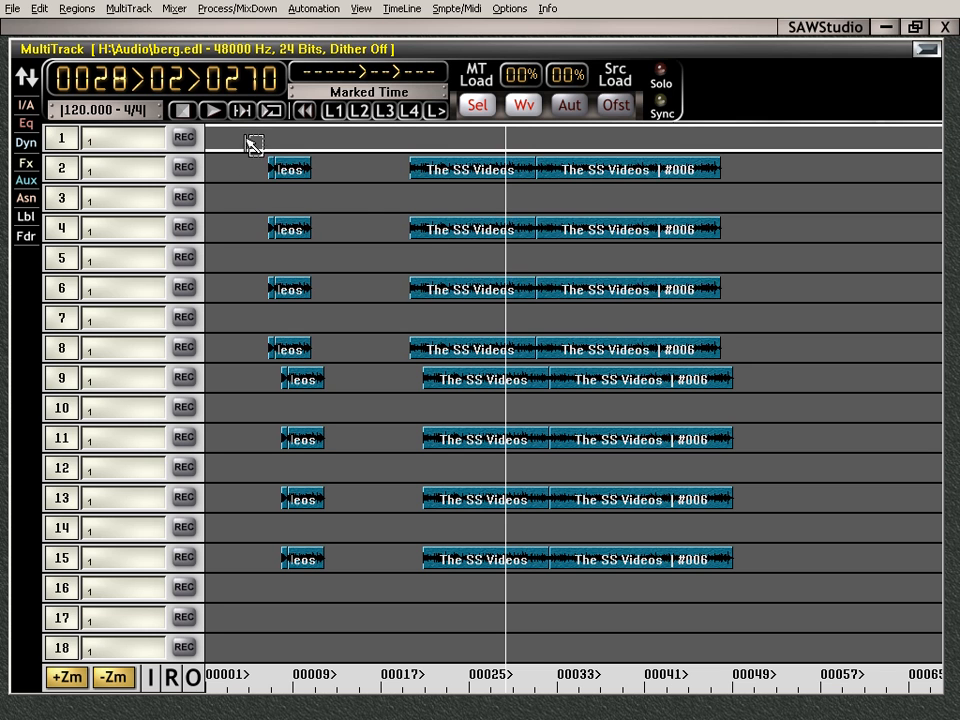
drag(588, 341, 776, 578)
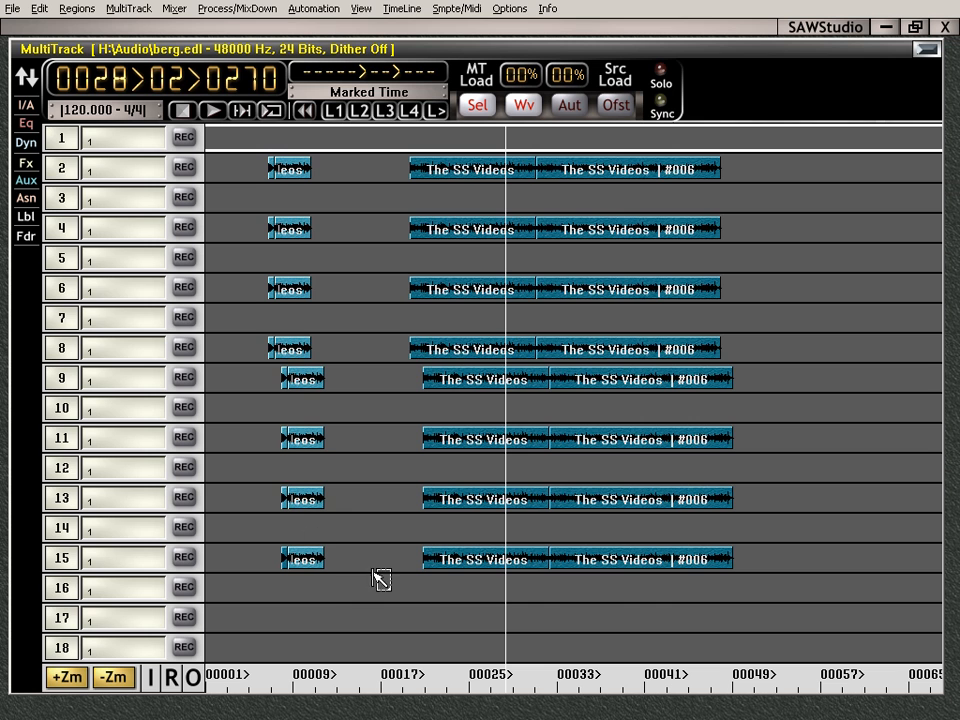
click(270, 498)
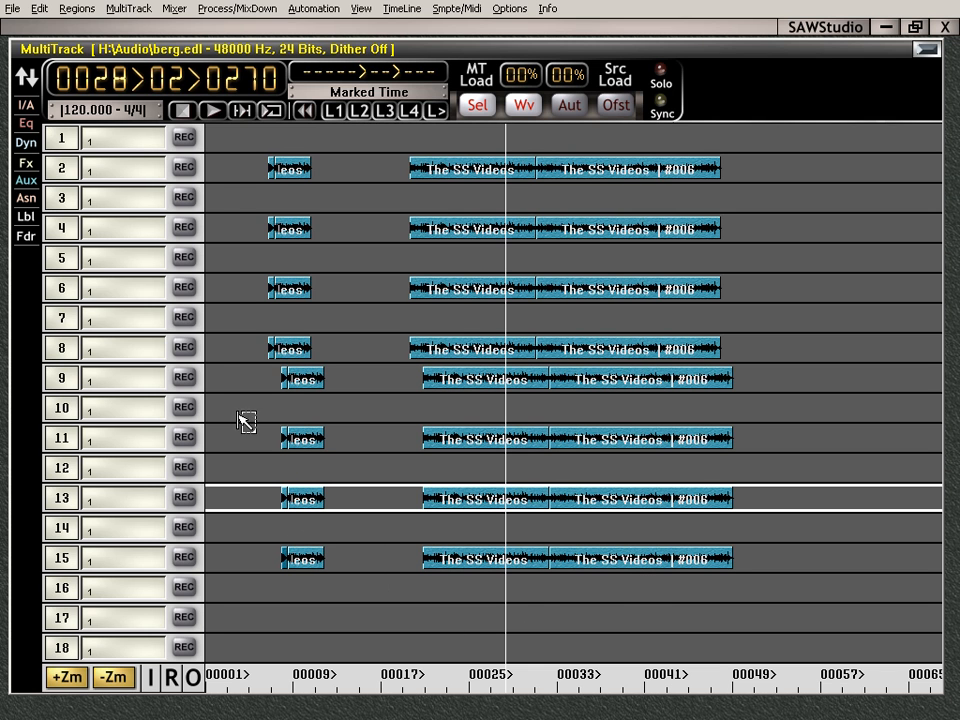
click(302, 537)
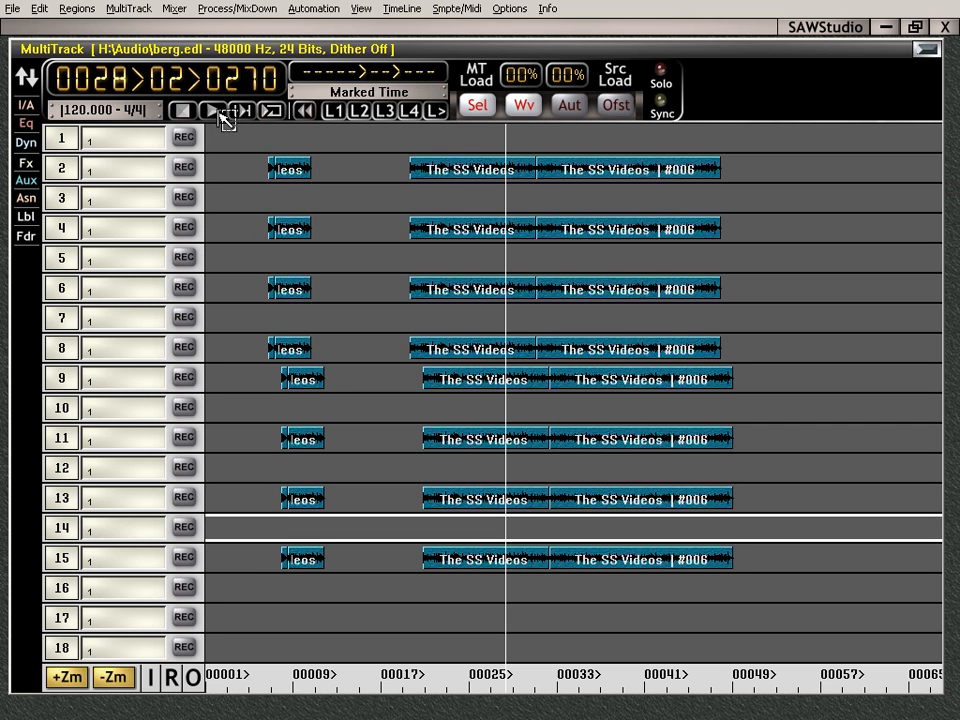
Select all regions and move them so the first one starts at the cursor near measure 55 on track 4
click(238, 141)
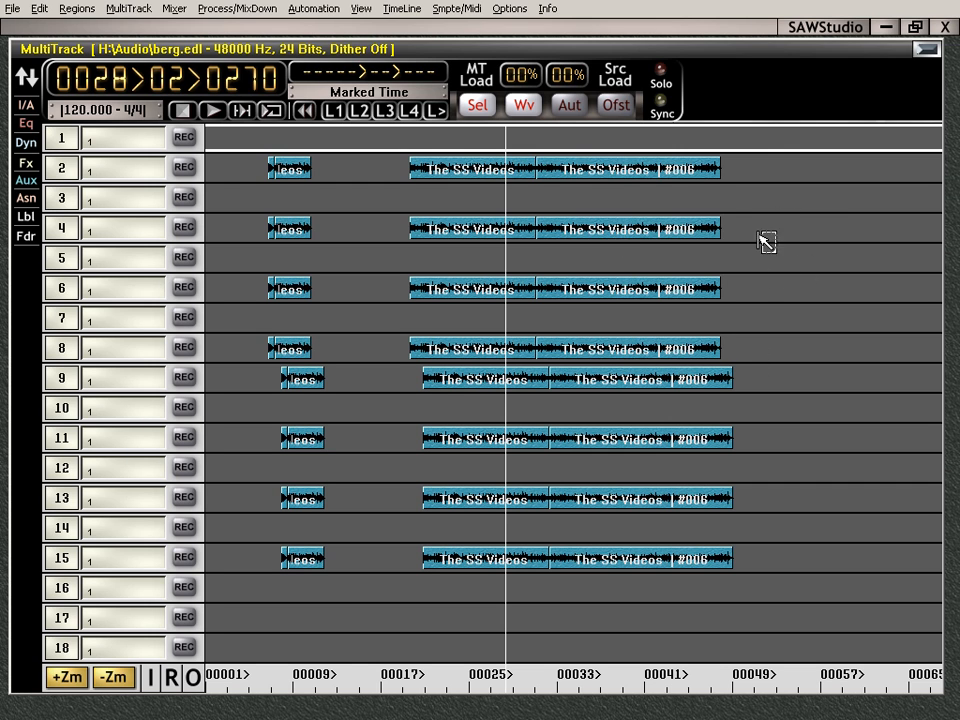
click(806, 226)
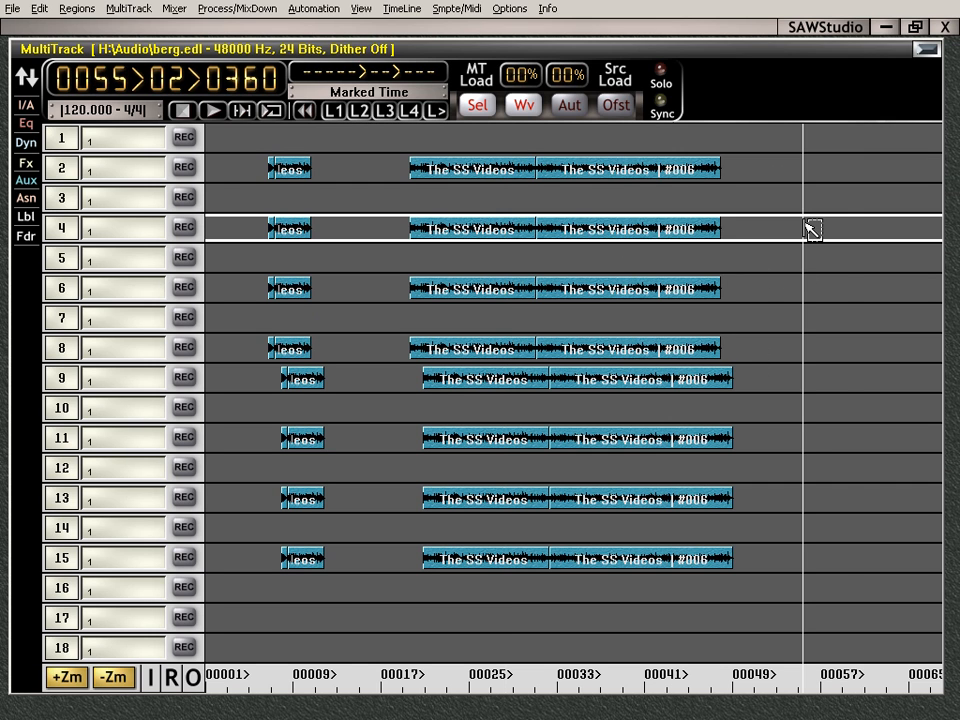
key(m)
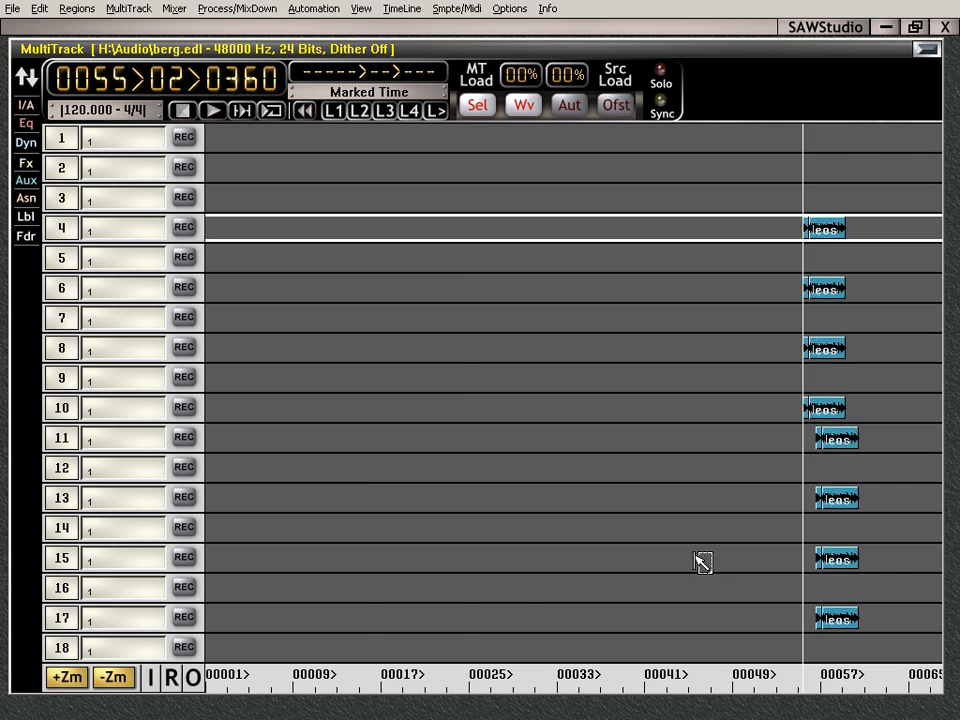
key(minus)
key(minus)
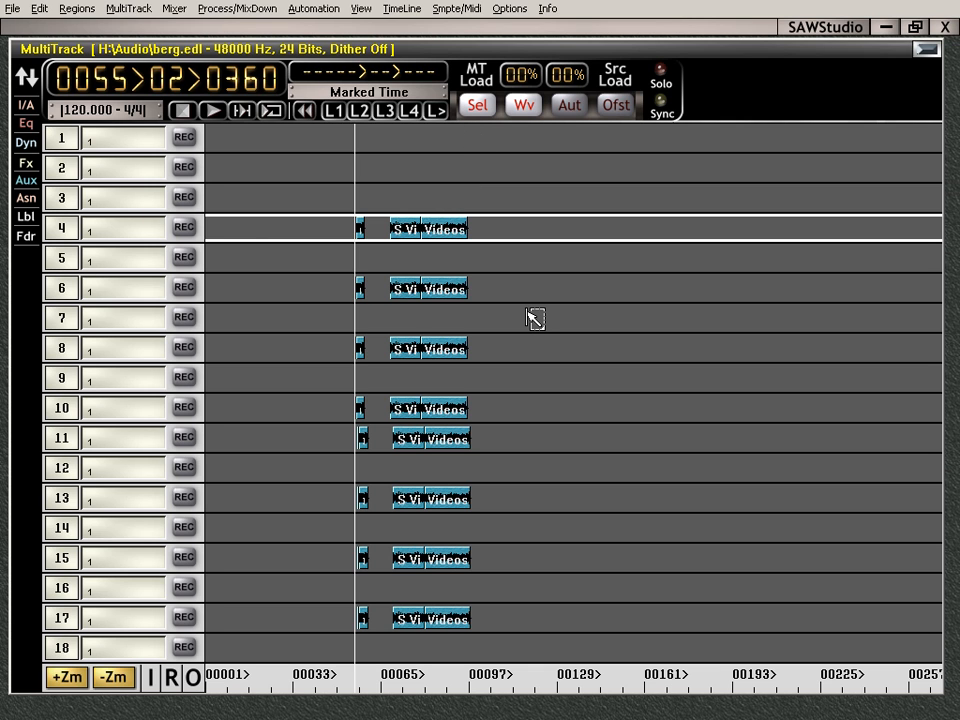
Undo the moves, the copies and the last section deletion until only the three track 2 regions remain
key(ctrl+z)
key(ctrl+z)
key(ctrl+z)
key(ctrl+z)
key(ctrl+z)
key(ctrl+z)
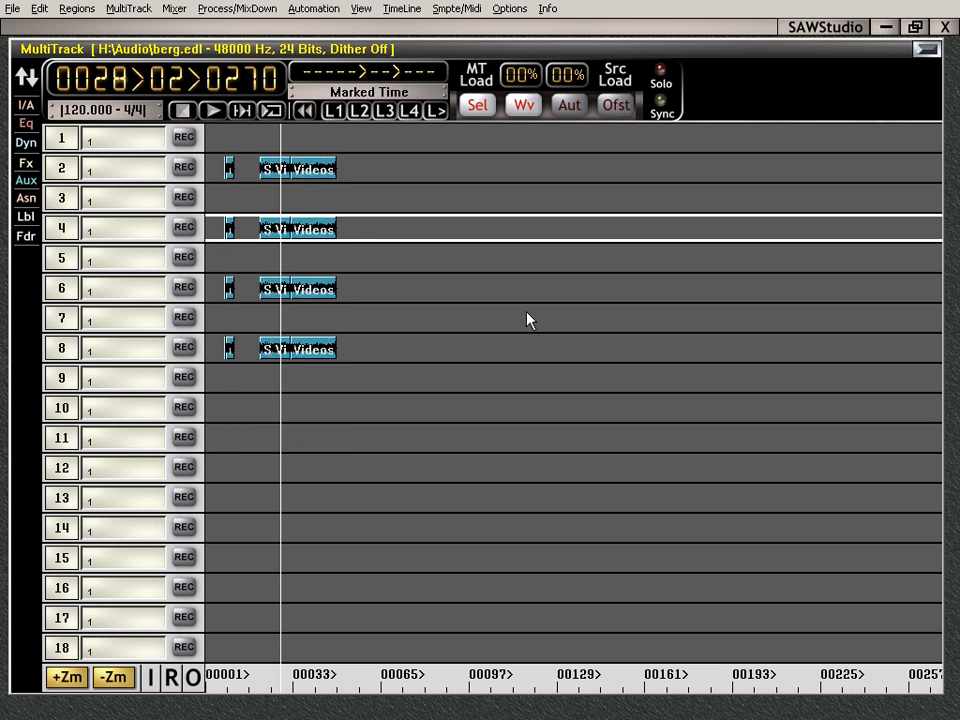
key(ctrl+z)
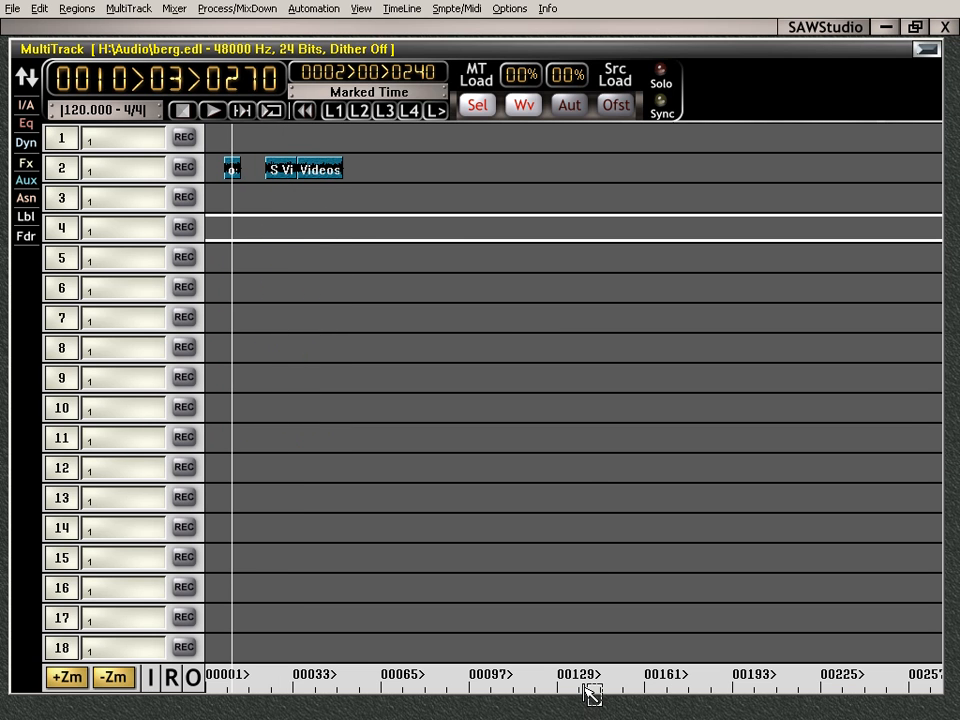
Increase the track height until four tracks fill the MultiTrack window, with Select mode off
key(ctrl+Up)
key(ctrl+Up)
key(ctrl+Up)
key(ctrl+Up)
key(ctrl+Up)
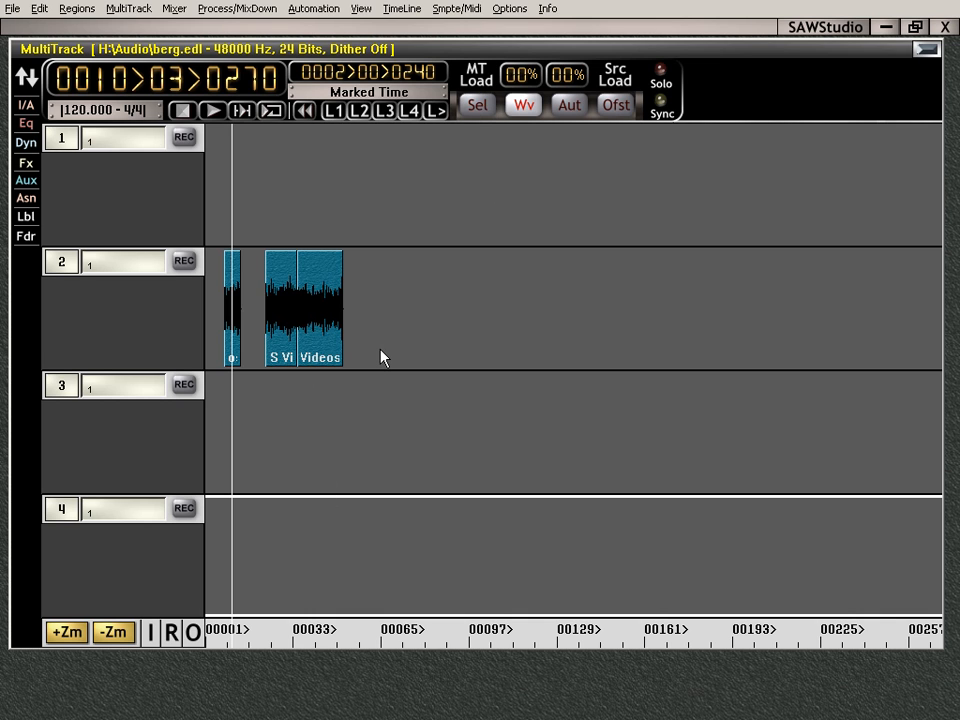
Return the cursor to the start of the timeline, zoom in on the regions and clear the marked area
key(Home)
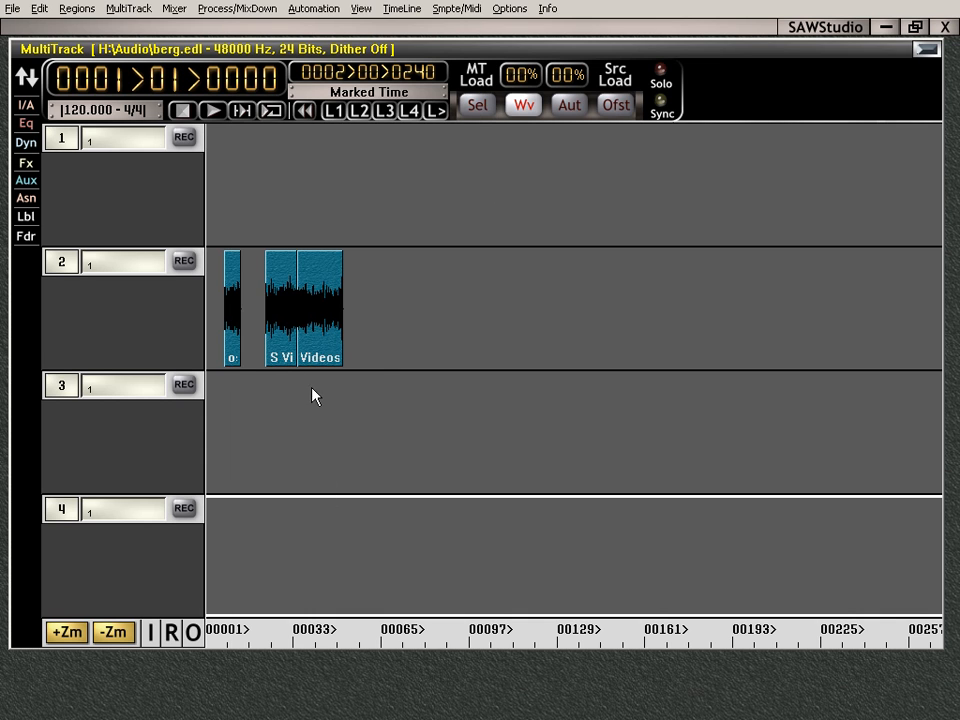
key(Up)
key(Up)
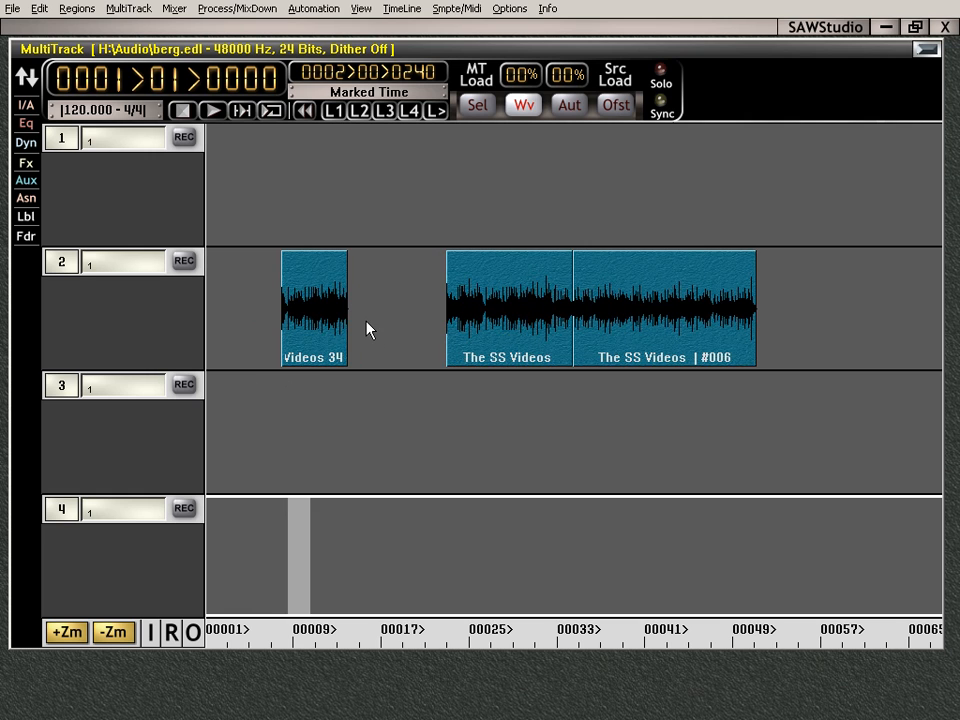
key(Escape)
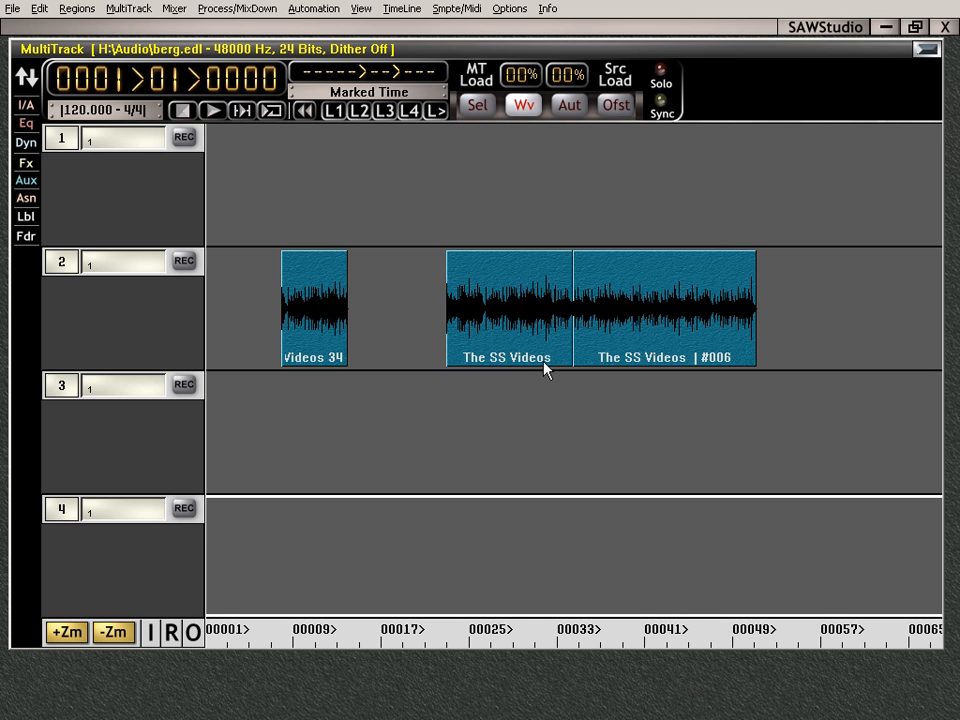
Inspect the per-region options, including Reverse Audio and Vari-Speed, for the middle and last regions on track 2
alt+right_click(508, 313)
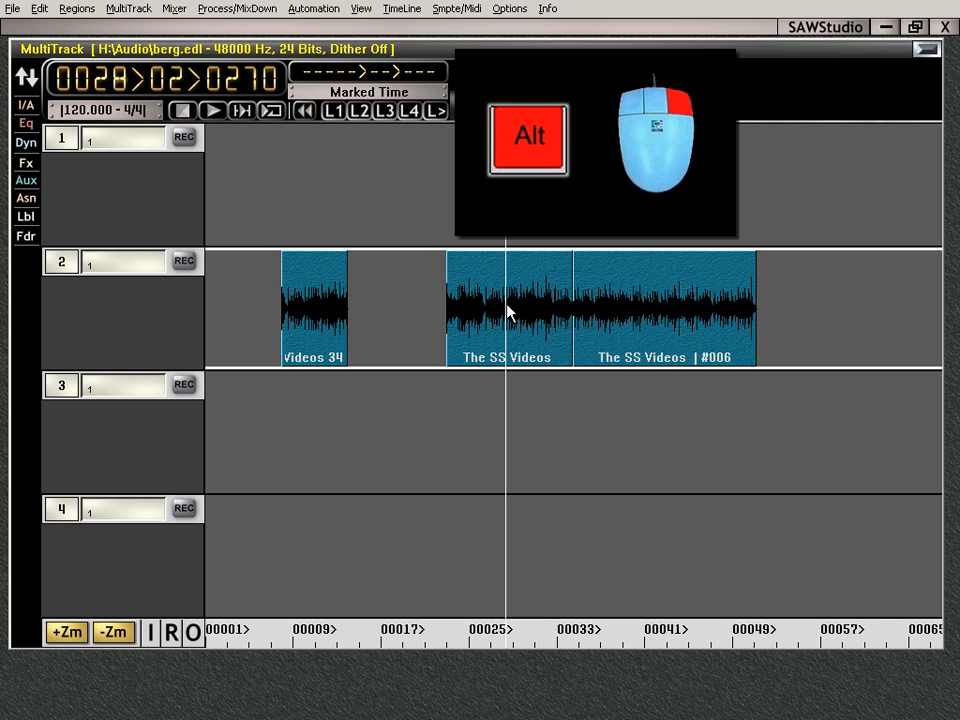
alt+right_click(508, 313)
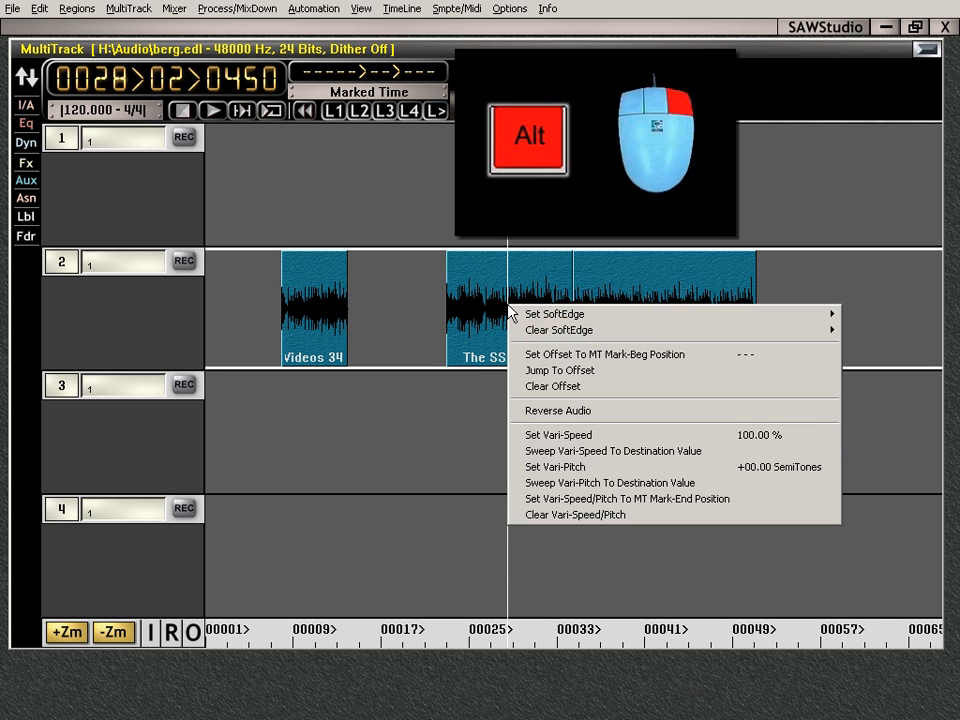
click(432, 327)
alt+right_click(673, 272)
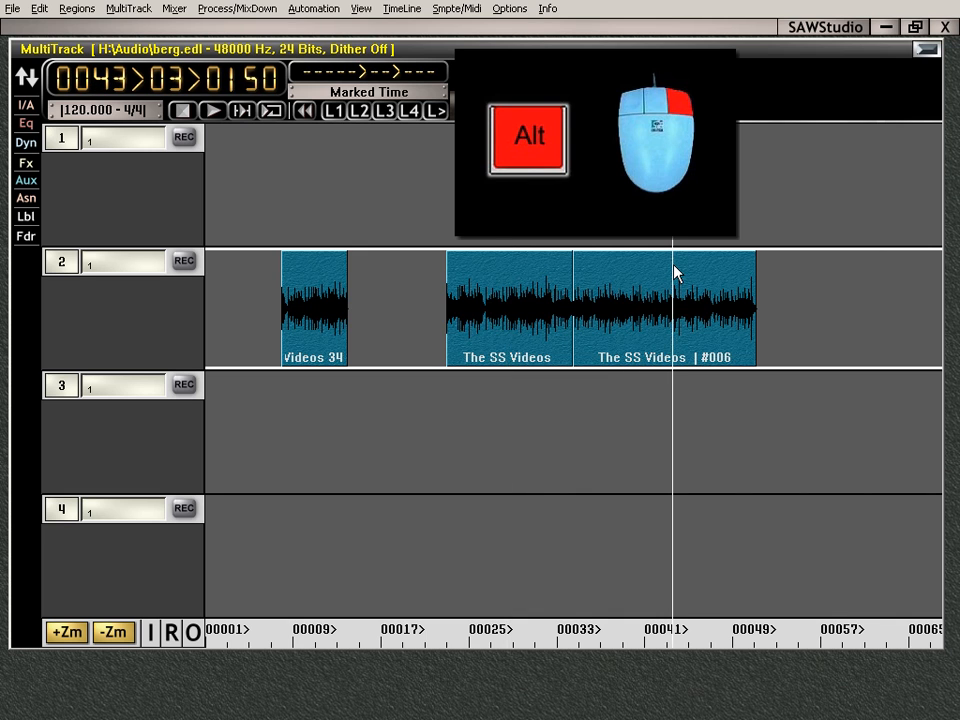
alt+right_click(673, 272)
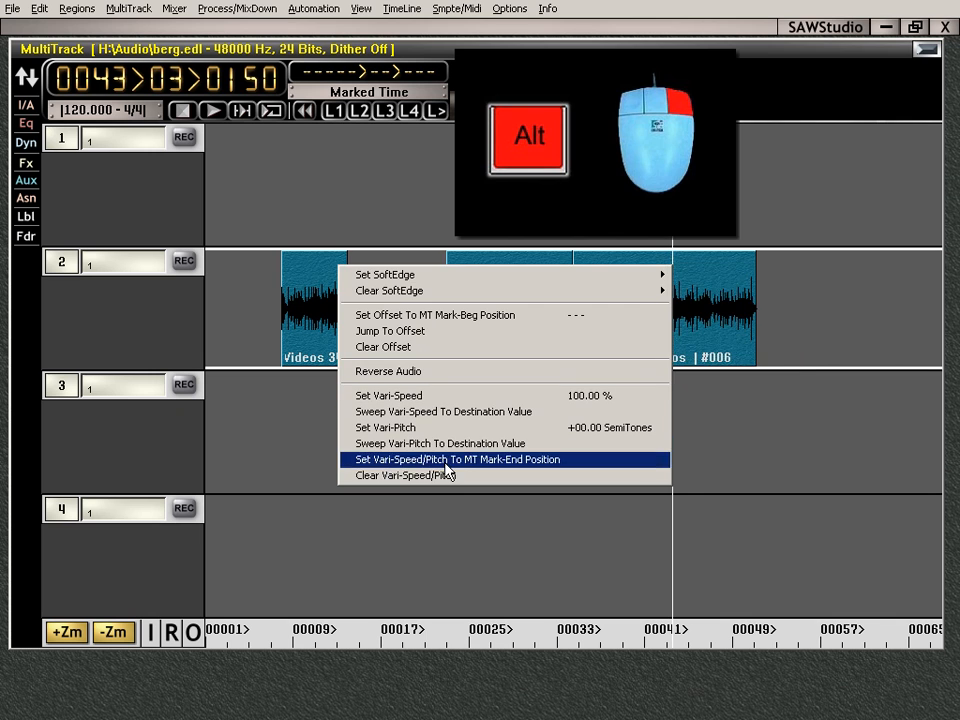
mouse_move(435, 279)
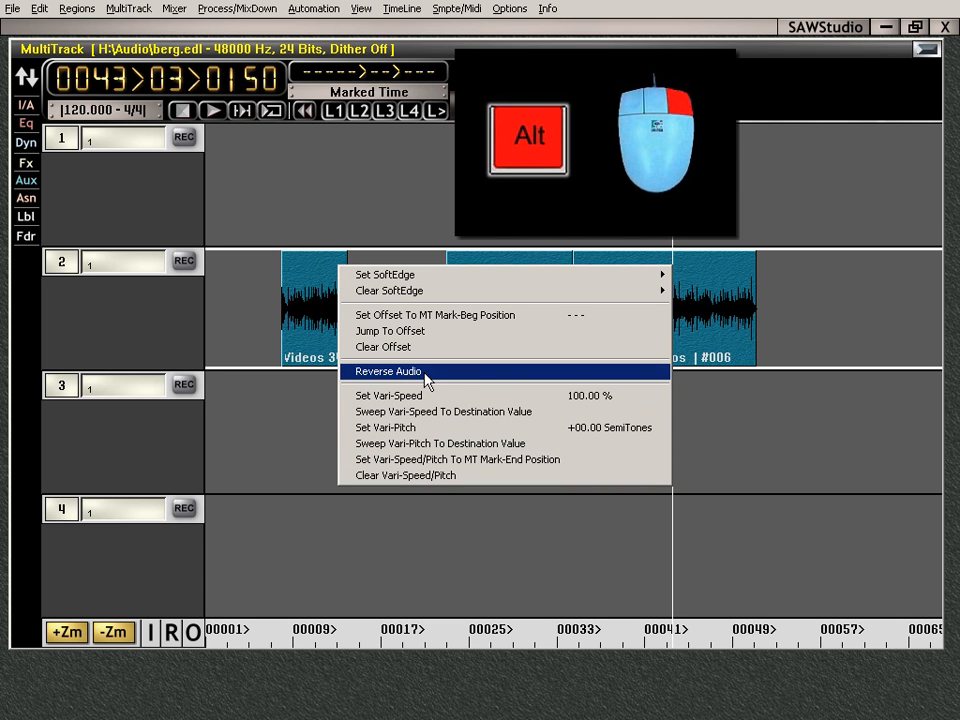
click(752, 316)
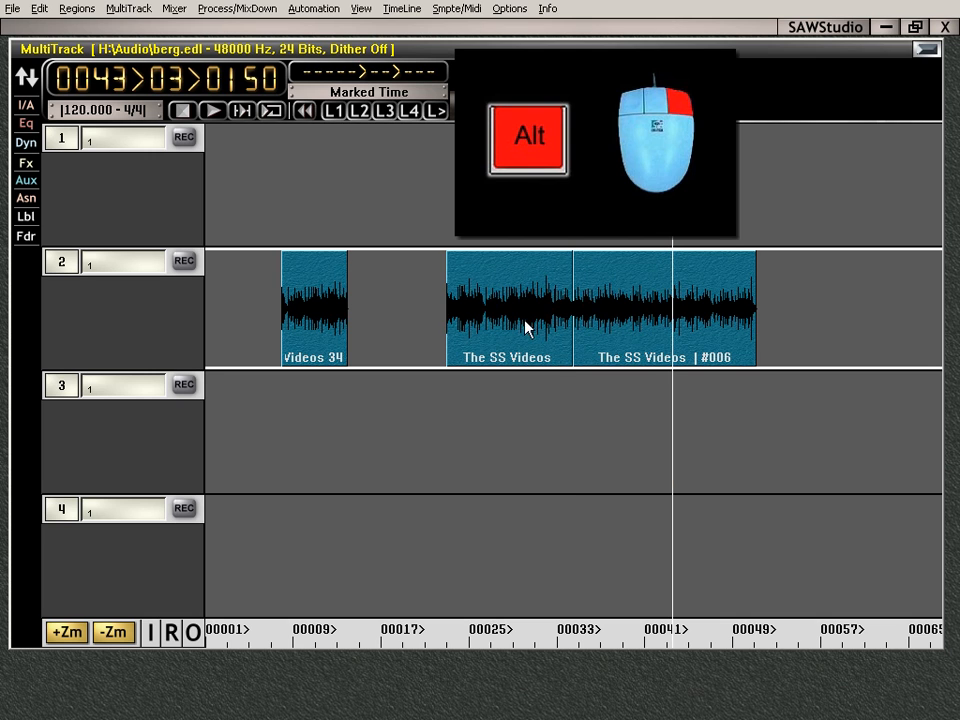
Turn Reverse Audio on for the middle region on track 2, and turn it back off
click(491, 281)
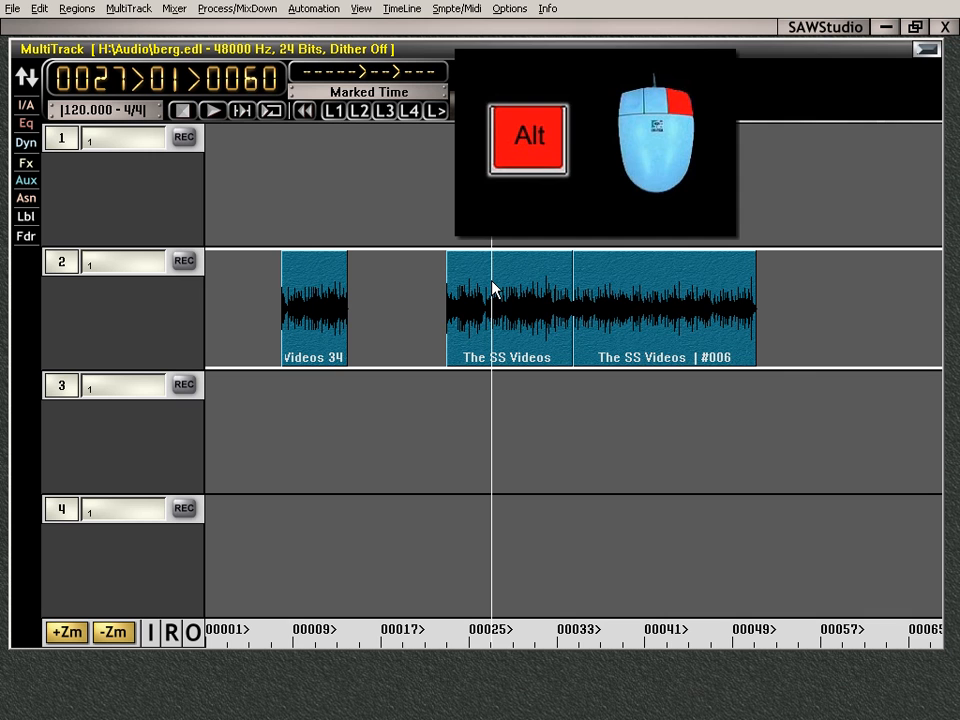
alt+right_click(491, 298)
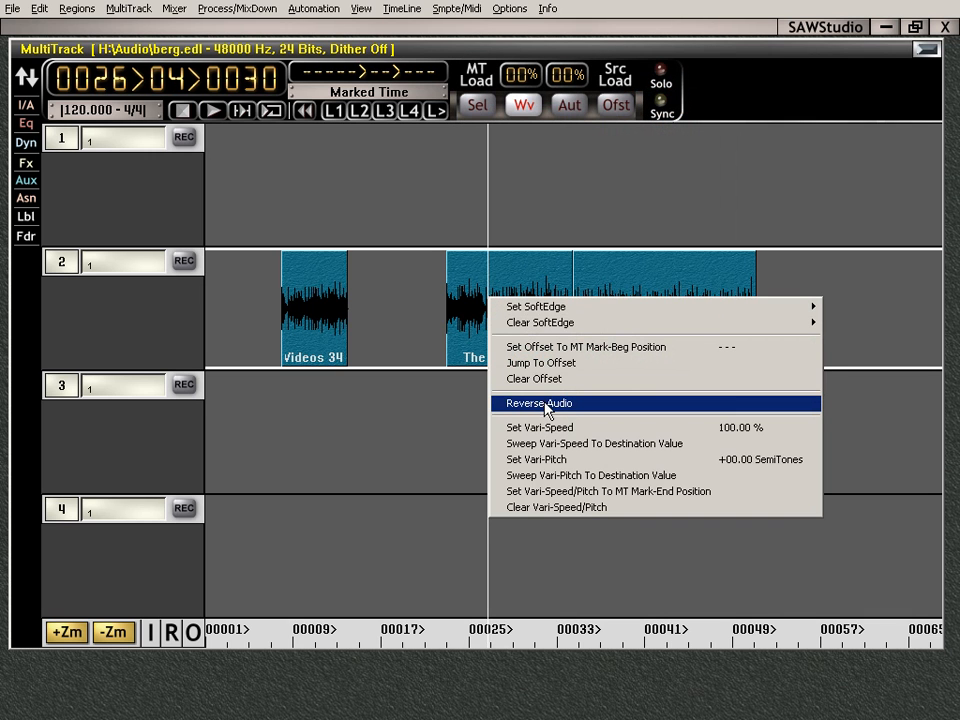
click(546, 404)
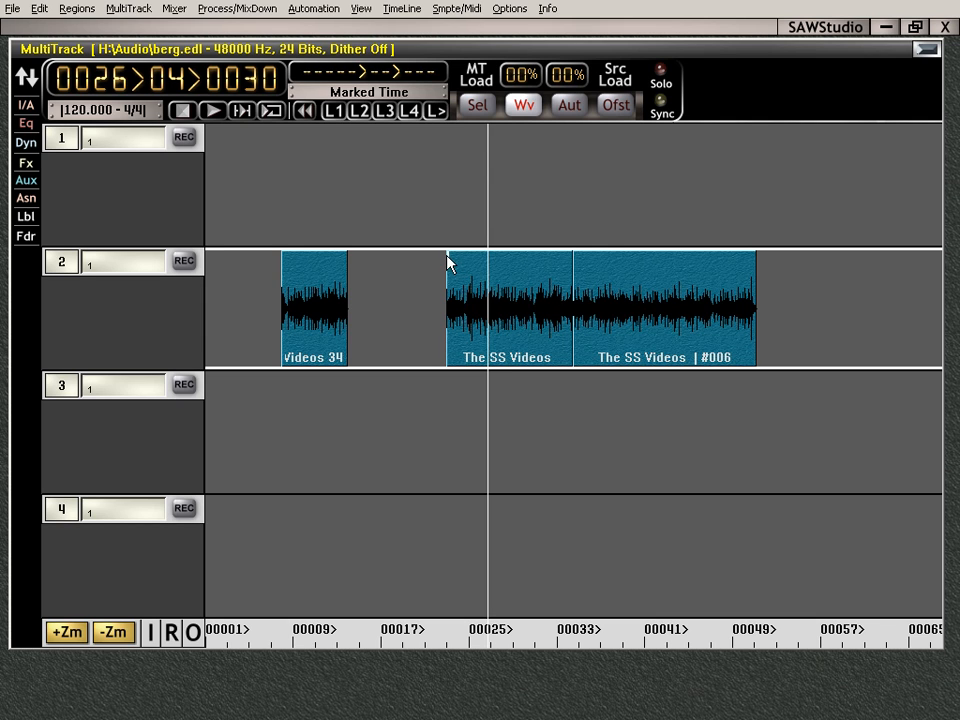
right_click(499, 313)
click(545, 413)
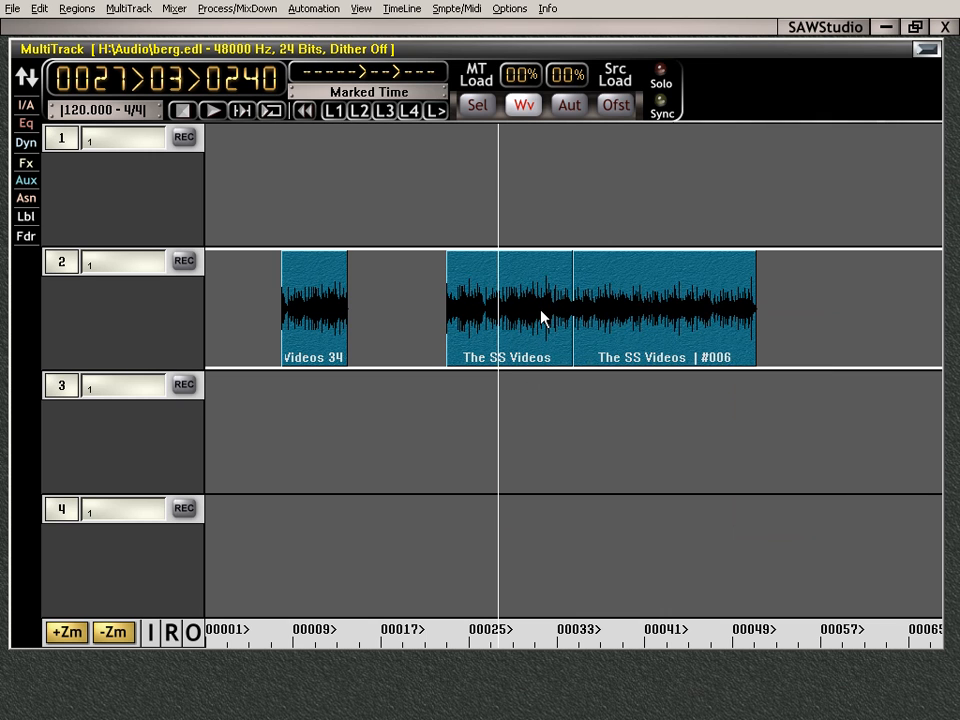
View the region options of the middle and last track 2 regions again without choosing any
right_click(488, 280)
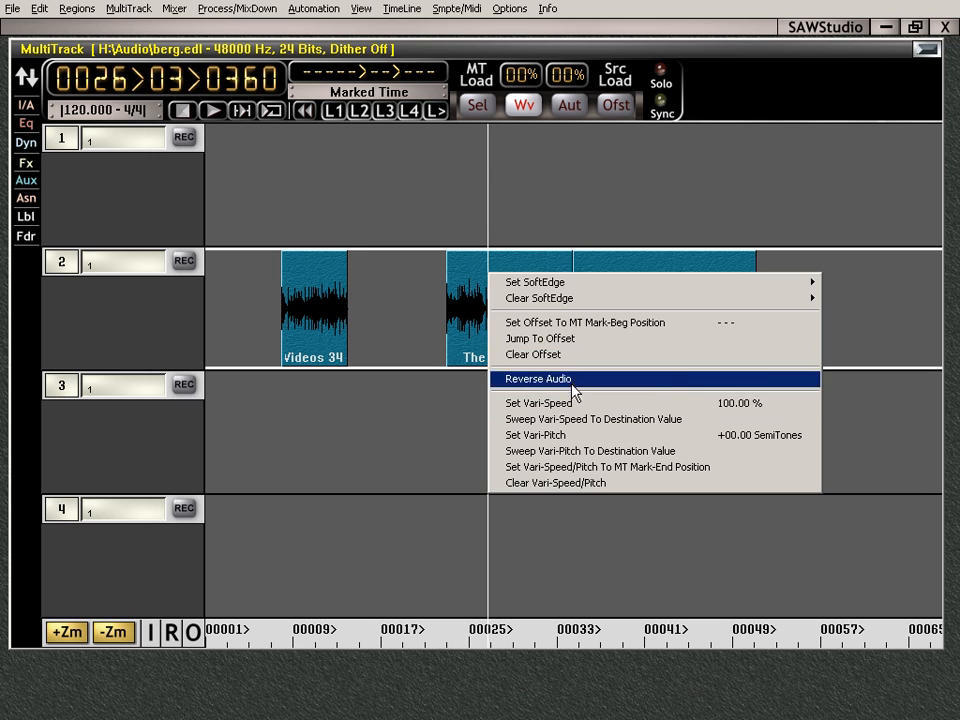
click(469, 276)
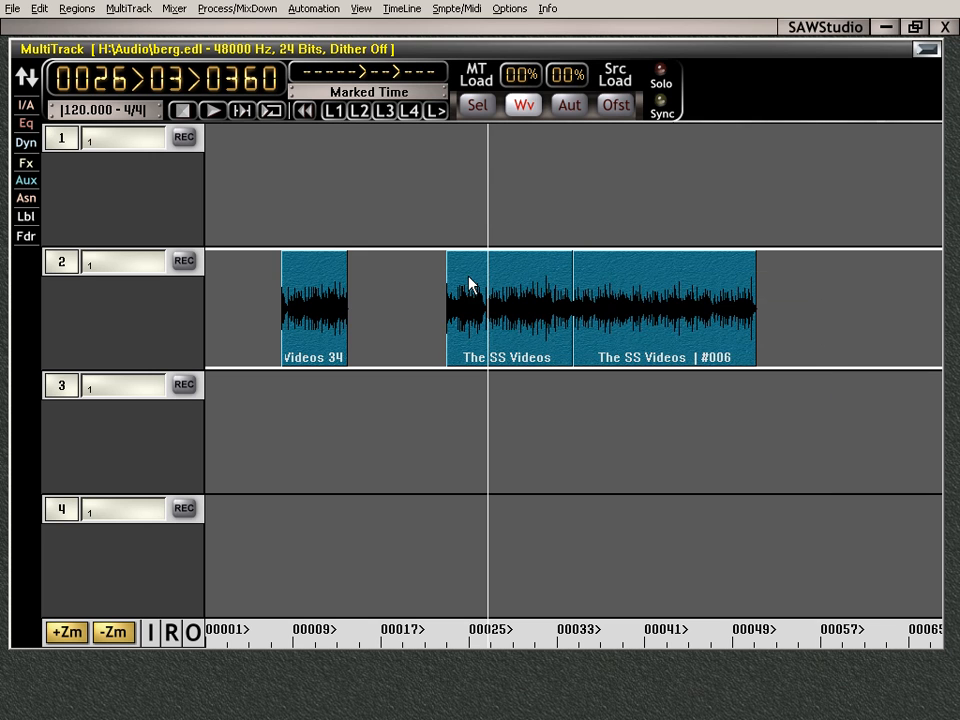
right_click(661, 297)
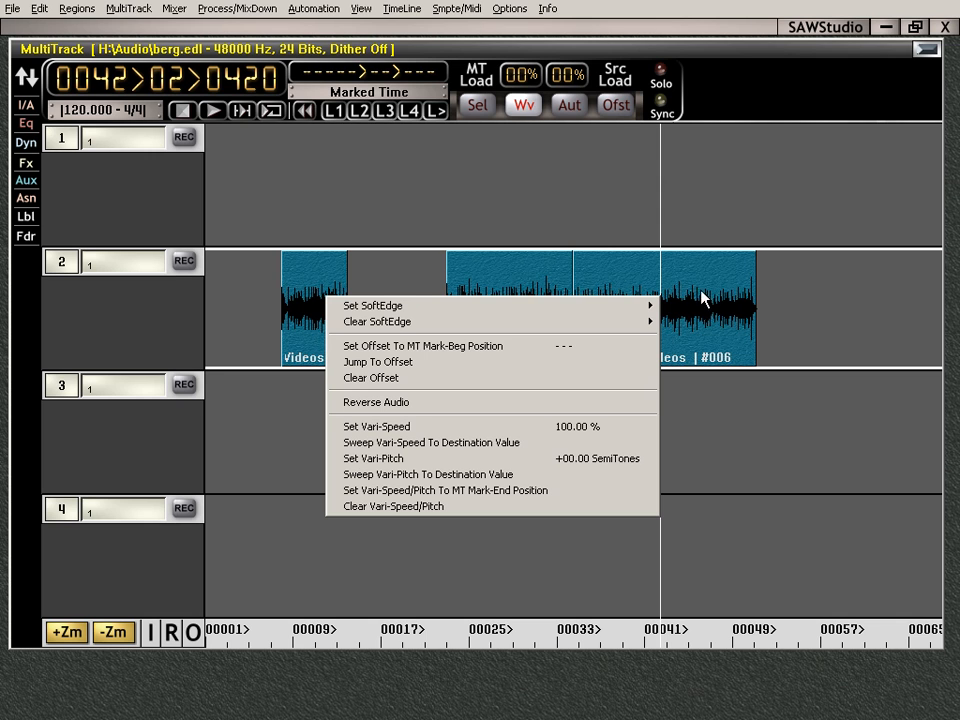
click(511, 268)
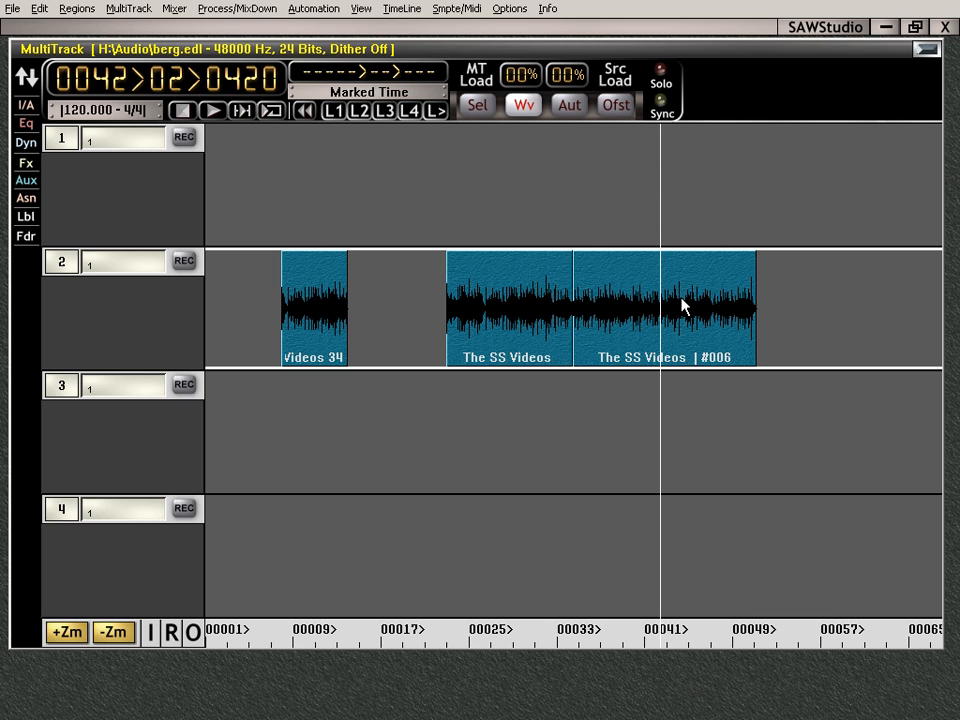
Move the last track 2 region to track 3 near measure 25 and the first region to track 1 near measure 30
drag(682, 306, 574, 432)
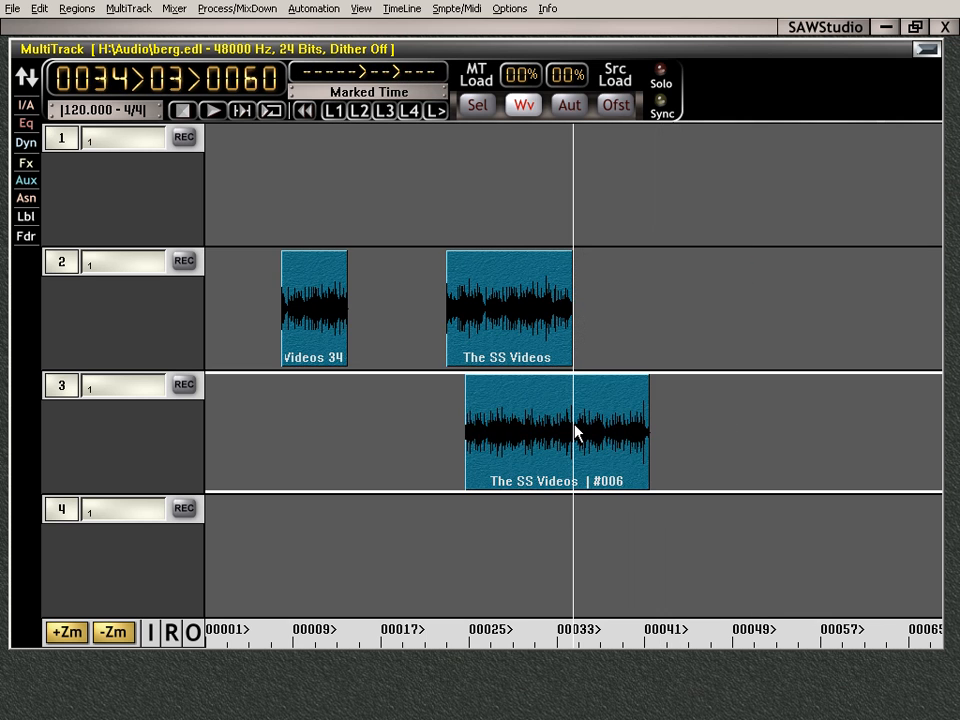
drag(299, 316, 542, 189)
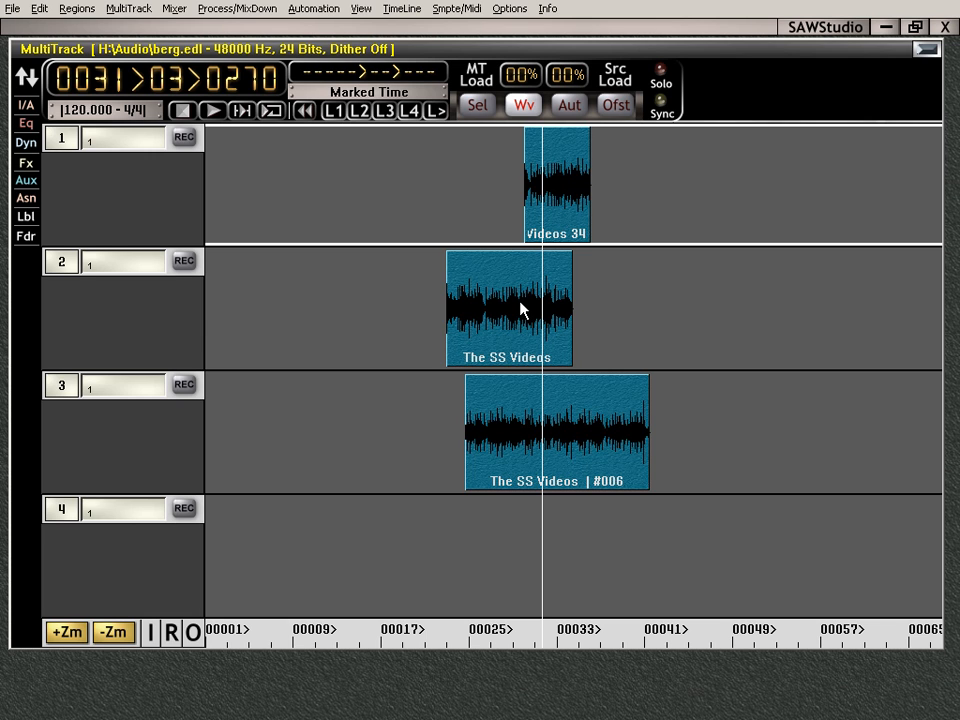
Select the three regions on tracks 1, 2 and 3 and reverse the audio of all of them together
click(564, 172)
click(568, 186)
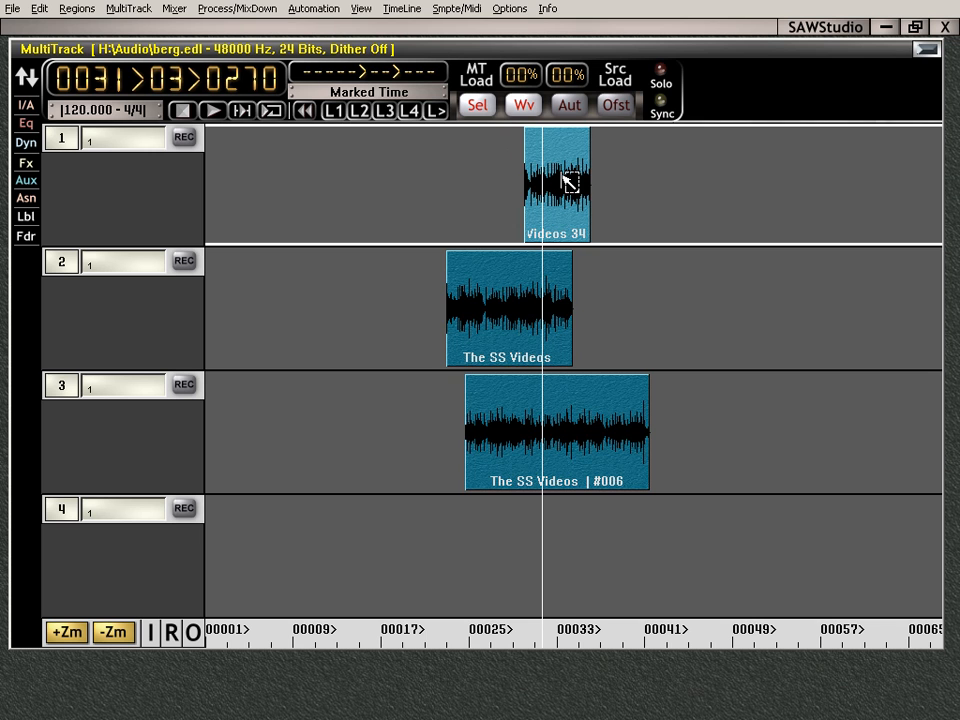
click(542, 311)
click(572, 423)
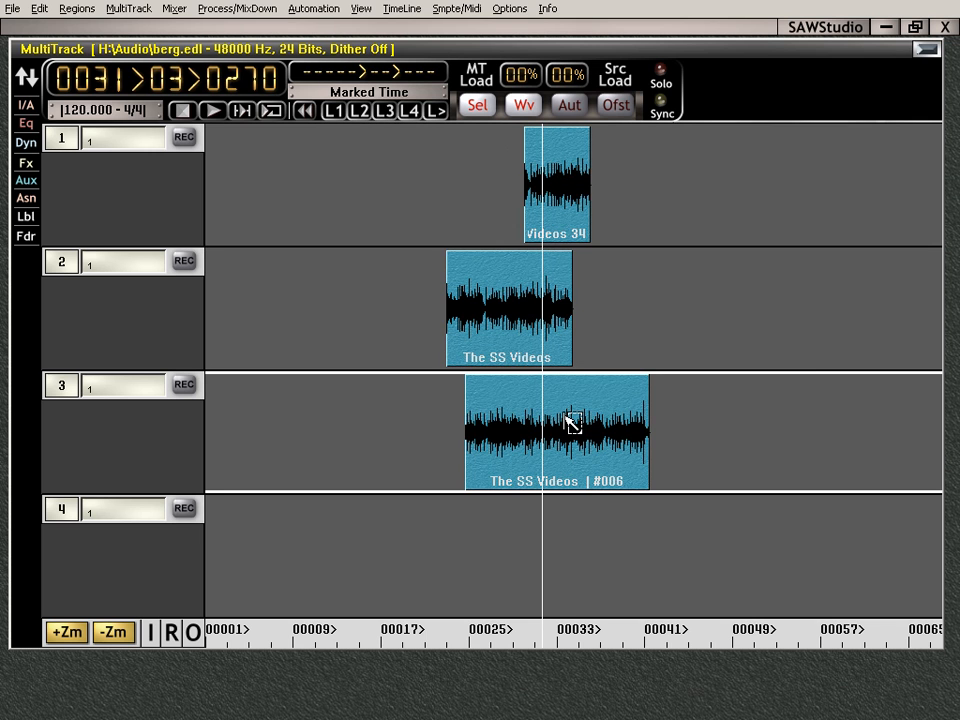
right_click(487, 290)
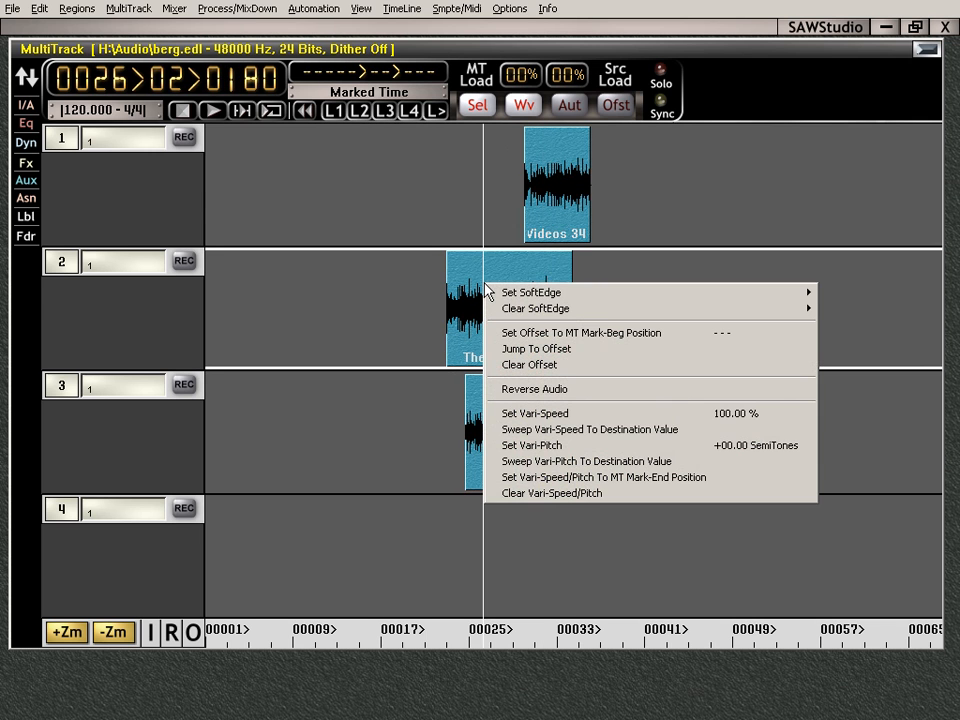
click(515, 390)
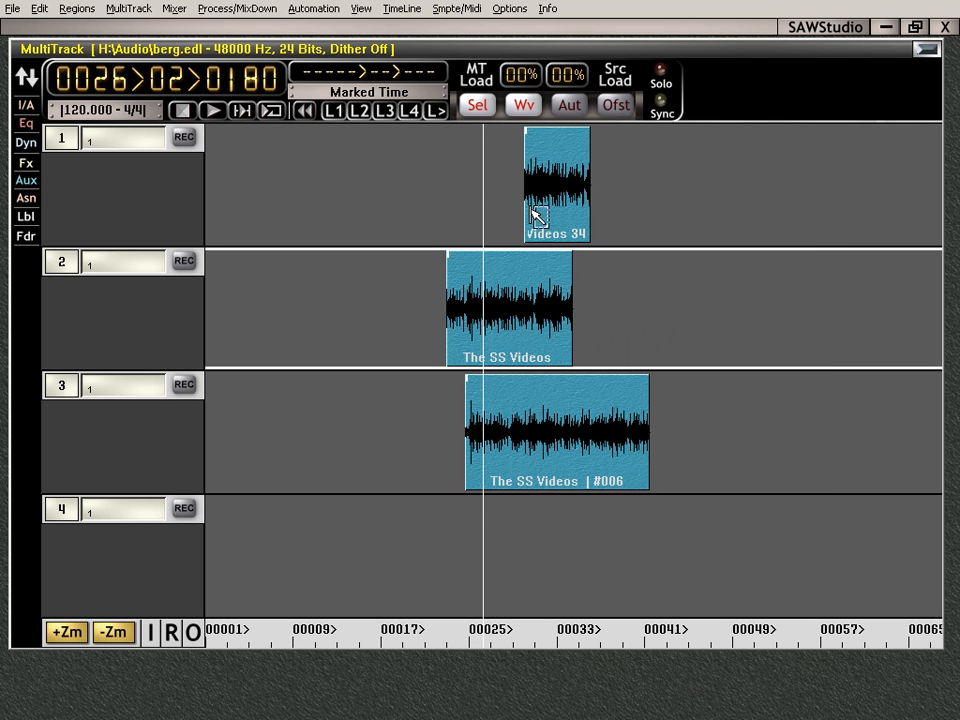
Turn off Reverse Audio for all selected regions, leave Select mode, and make track 3 active
right_click(498, 303)
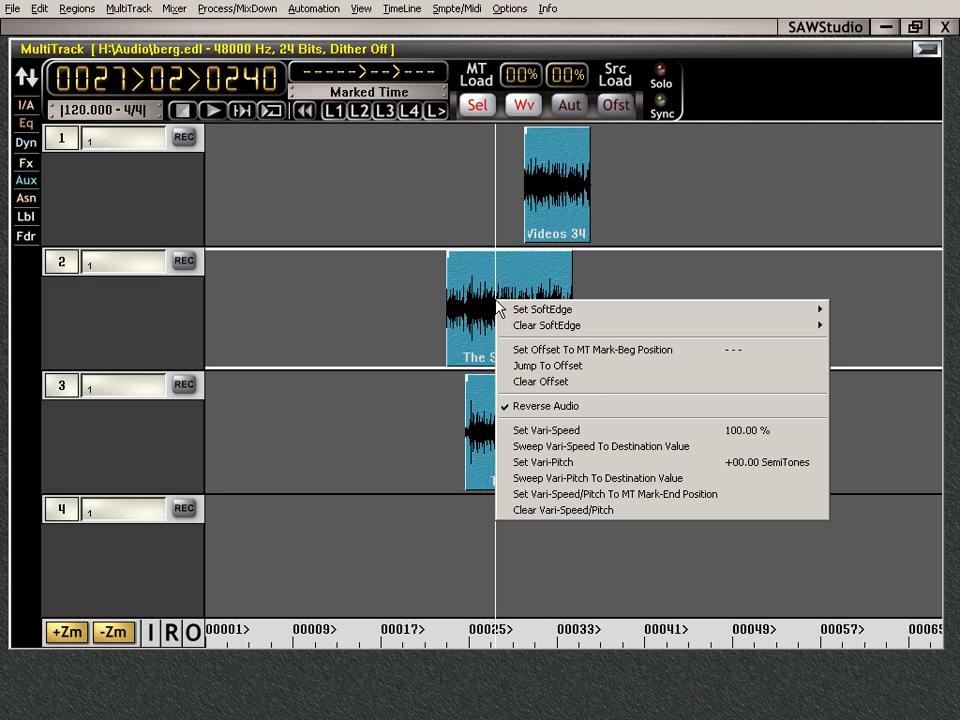
click(522, 406)
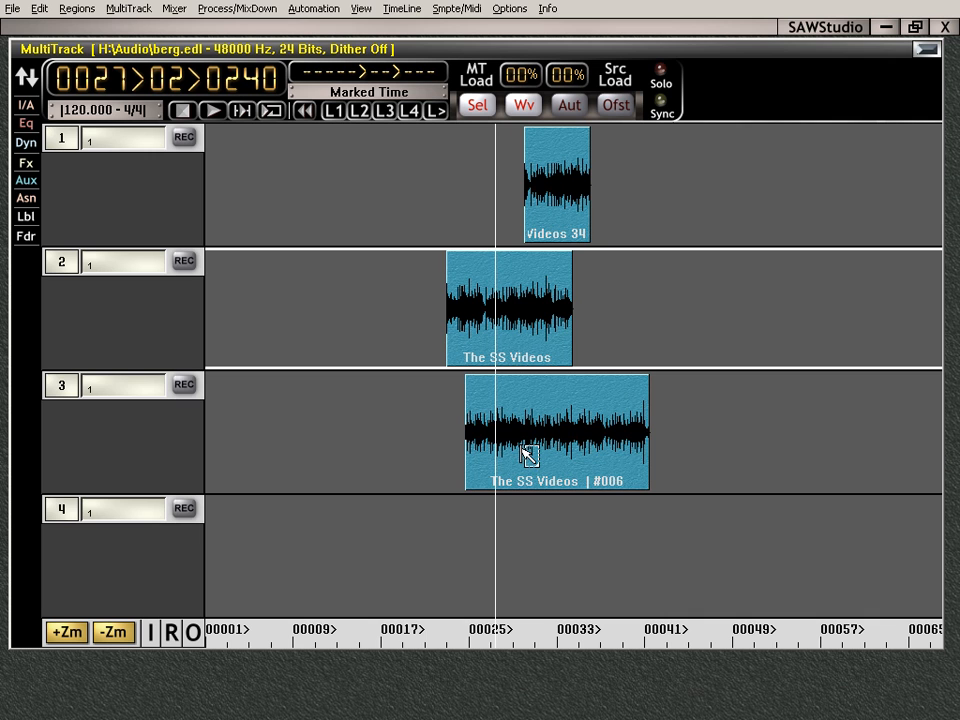
click(487, 112)
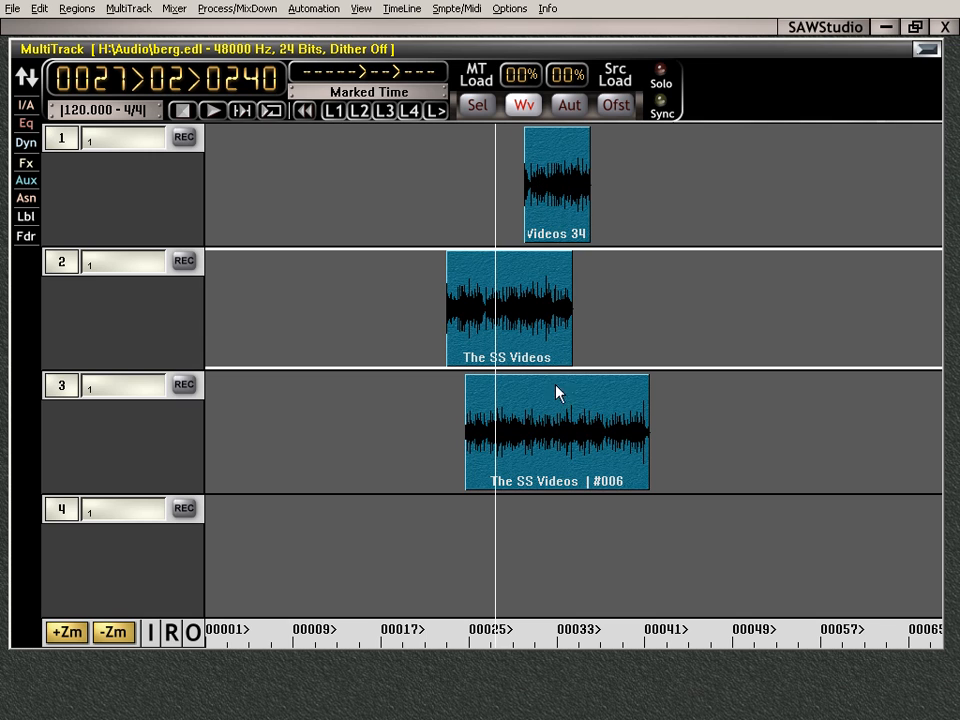
click(437, 449)
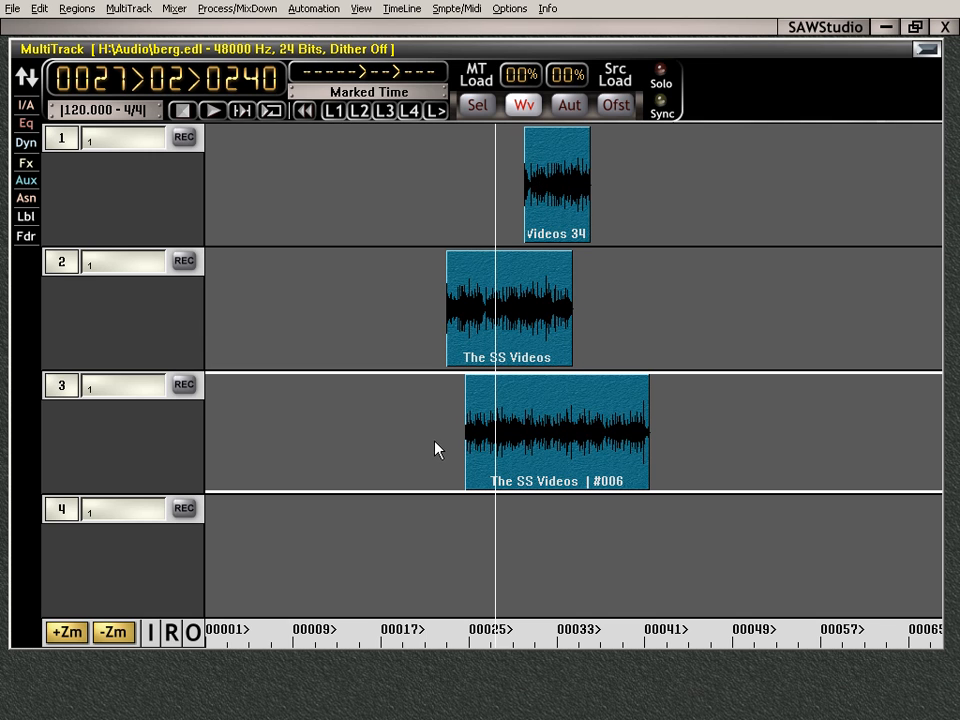